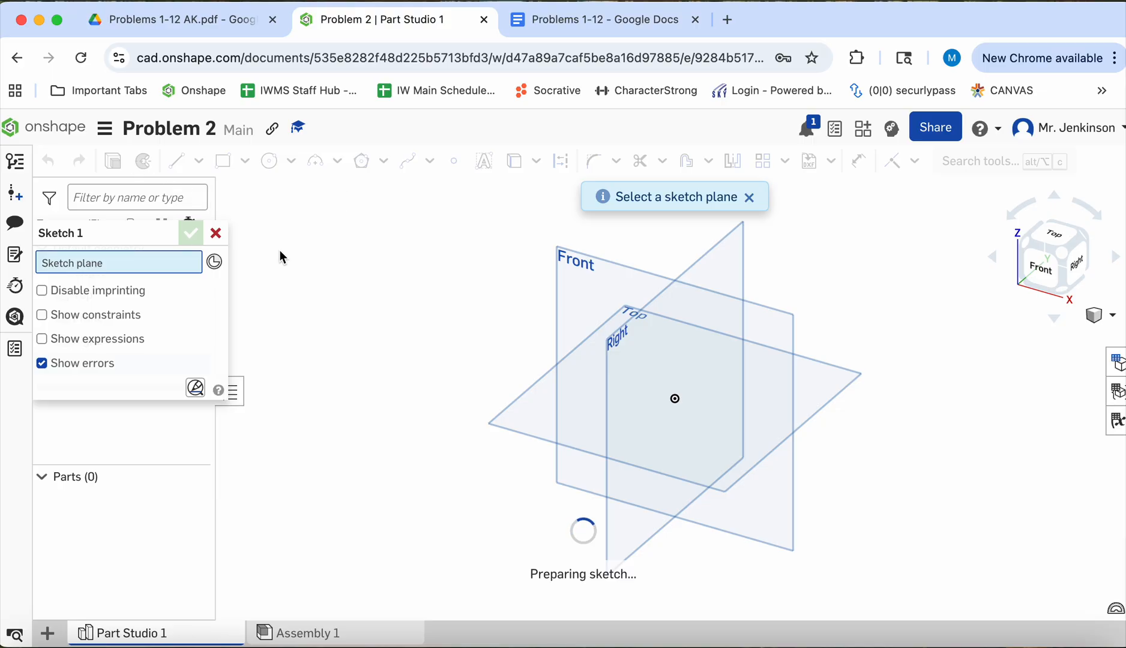
# Start a sketch on the Top plane and draw a corner rectangle 5 in wide and 1.5 in high.
pyautogui.click(559, 420)
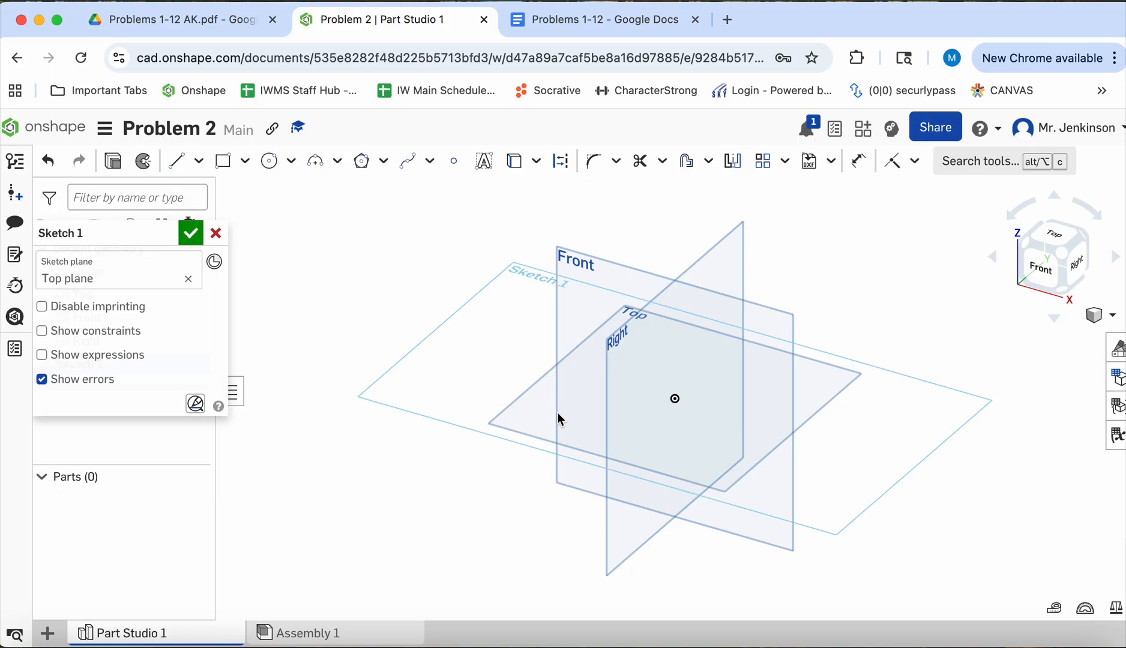
pyautogui.click(1055, 241)
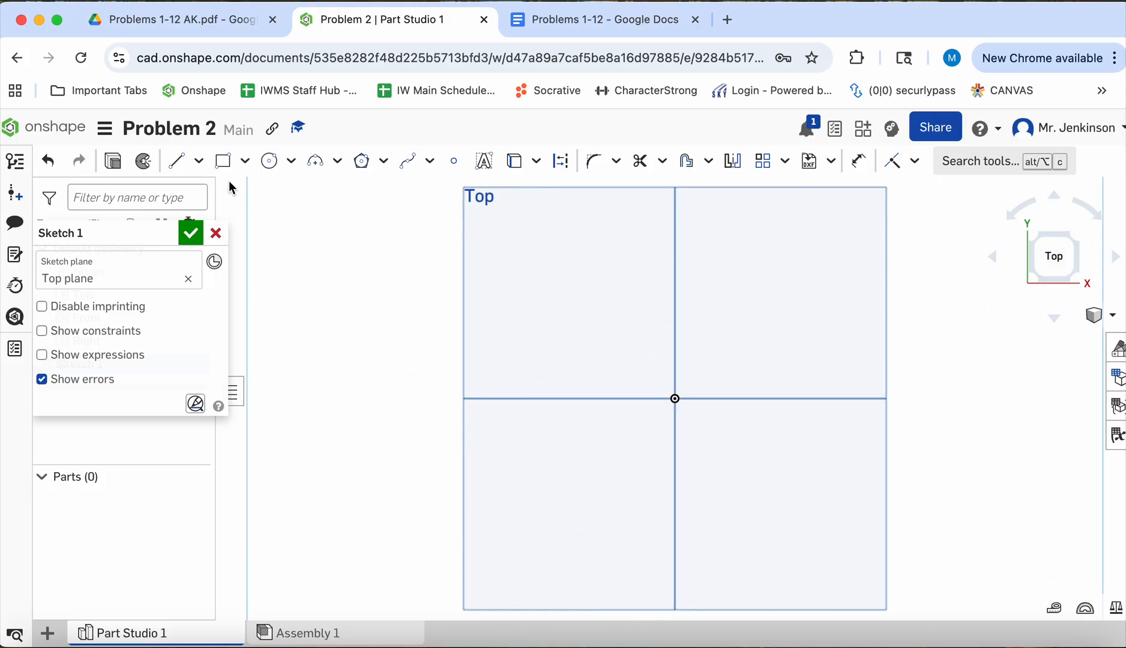
pyautogui.click(223, 160)
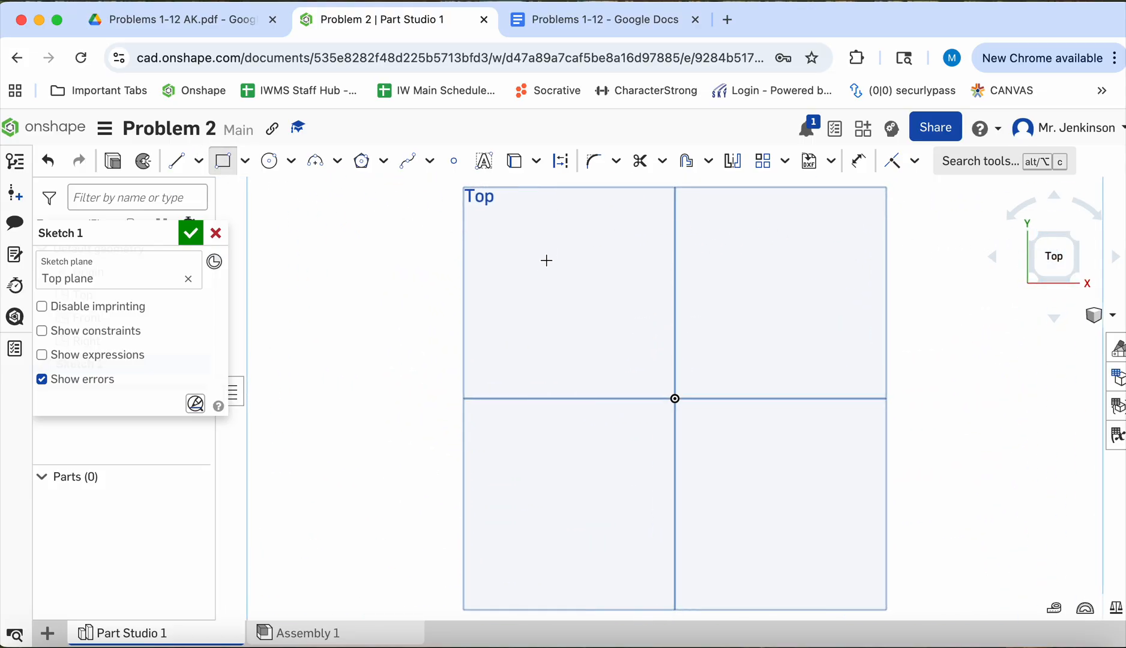
pyautogui.click(508, 274)
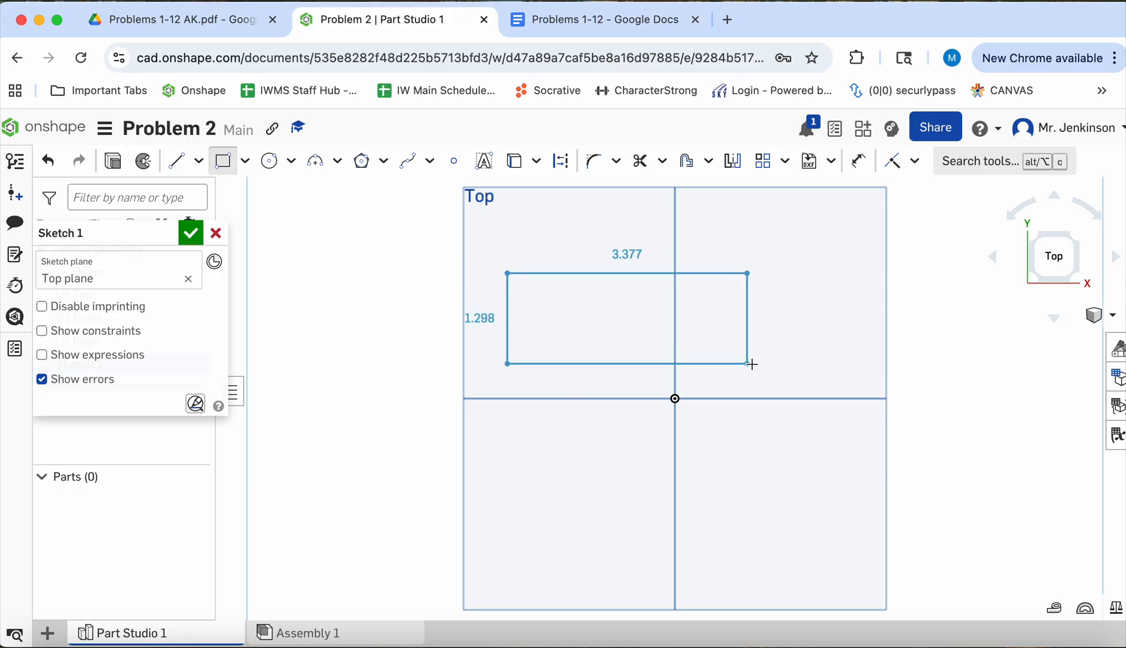
pyautogui.click(791, 369)
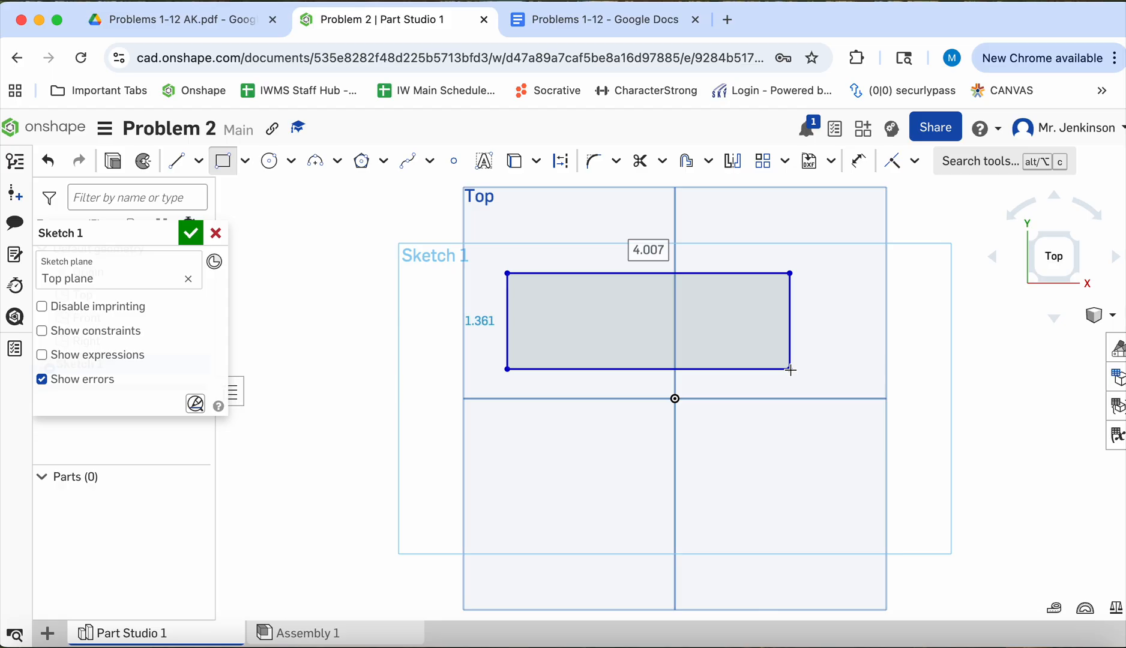
pyautogui.write('5')
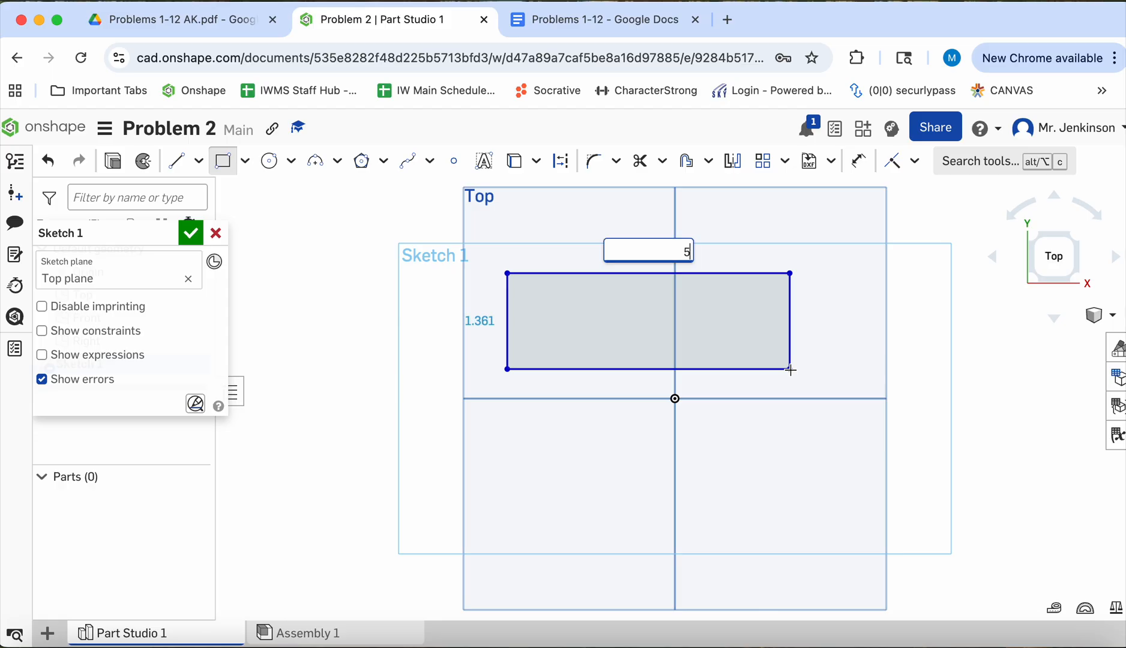
pyautogui.press('Return')
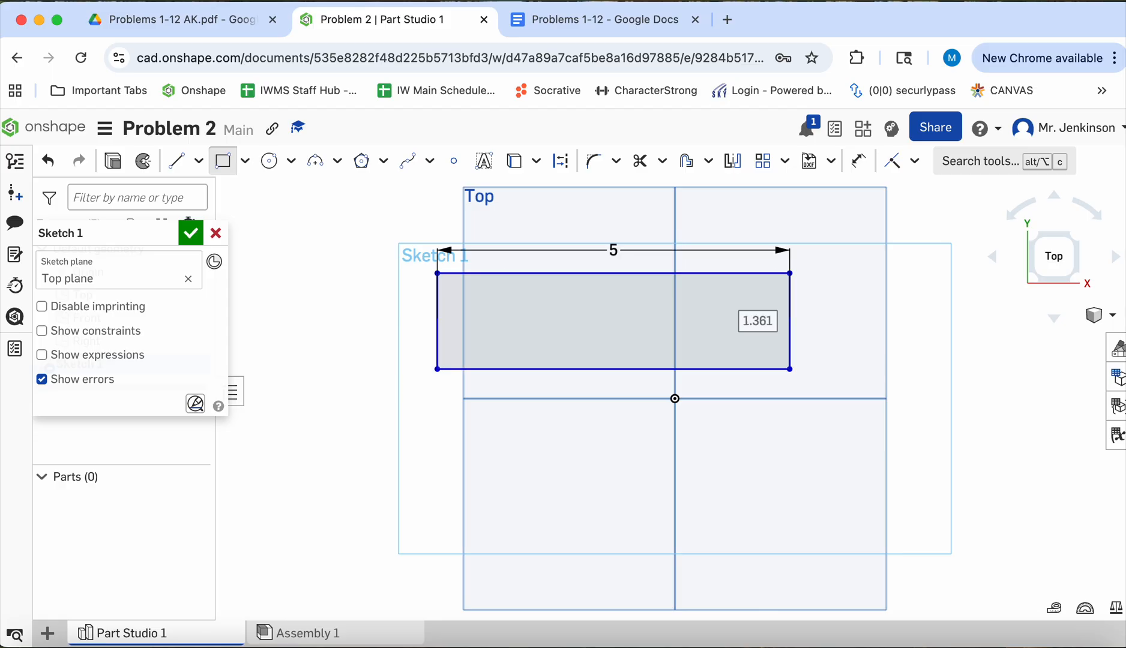
pyautogui.write('1')
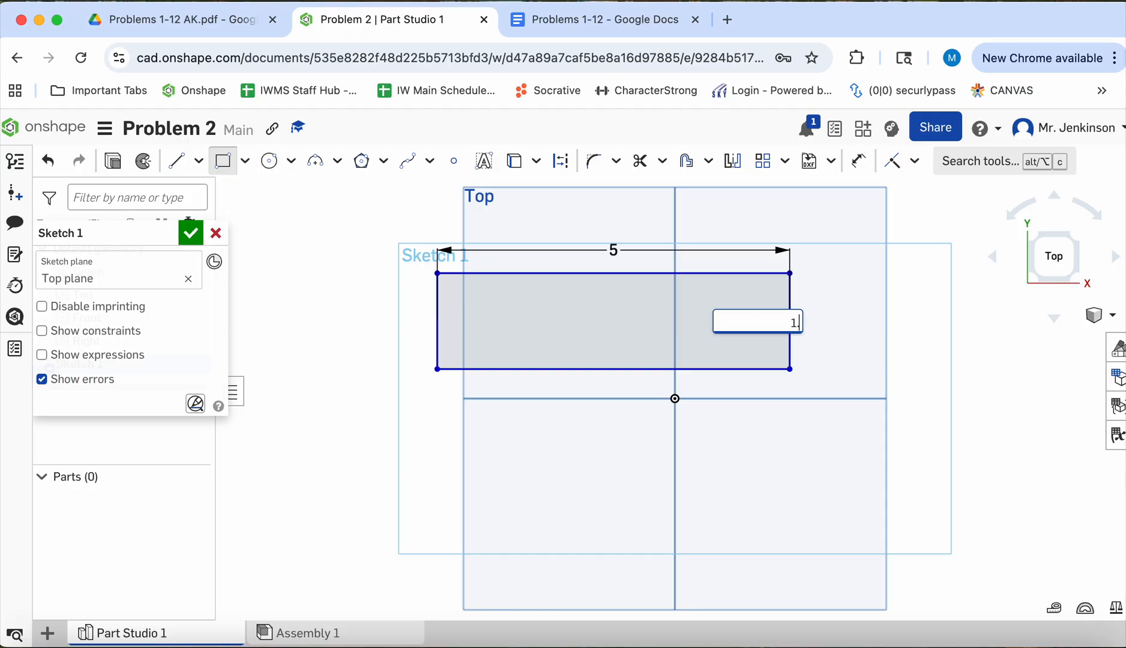
pyautogui.write('.5')
pyautogui.press('Return')
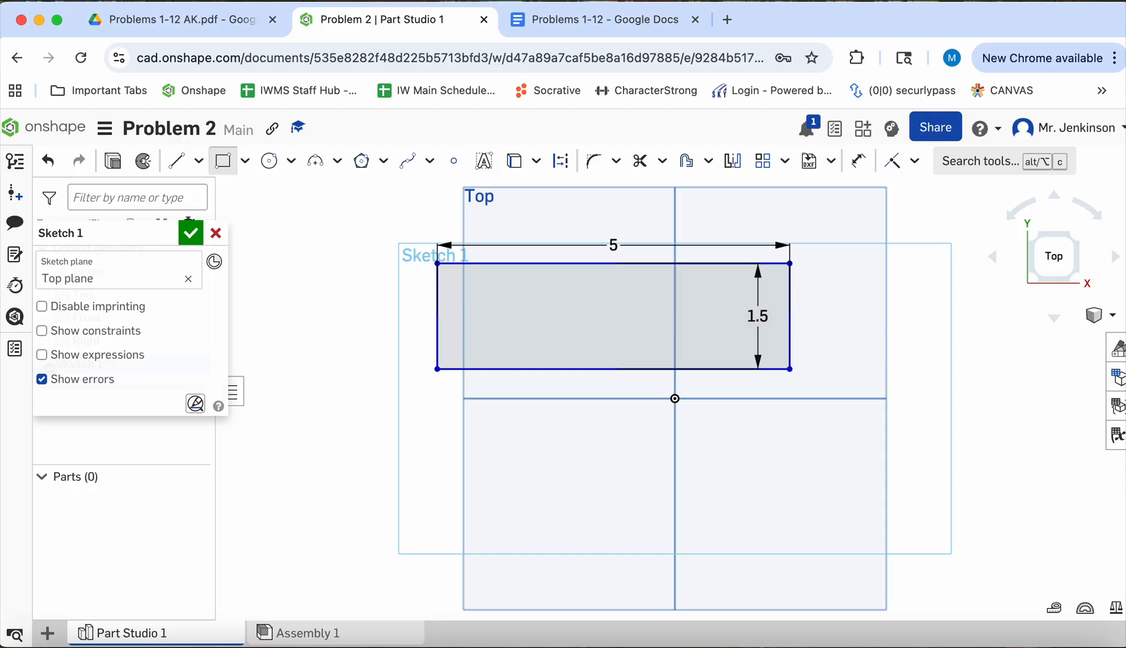
# Draw a 0.75 in vertical line up from the midpoint of the rectangle's lower edge, continuing horizontally to its right edge.
pyautogui.click(181, 173)
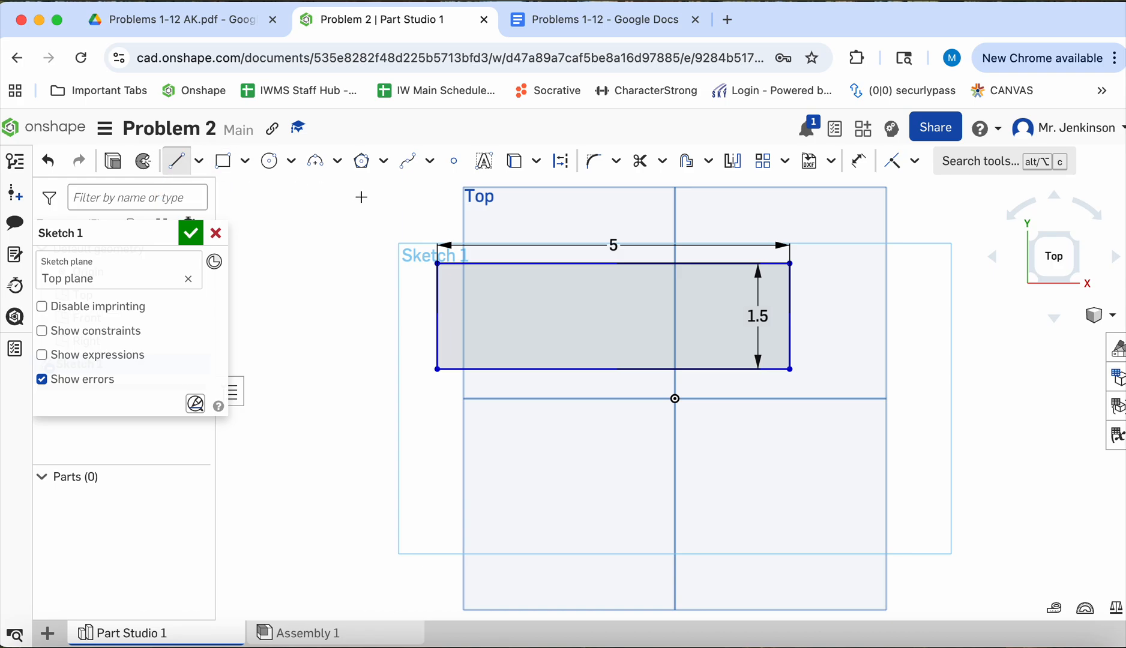
pyautogui.click(613, 370)
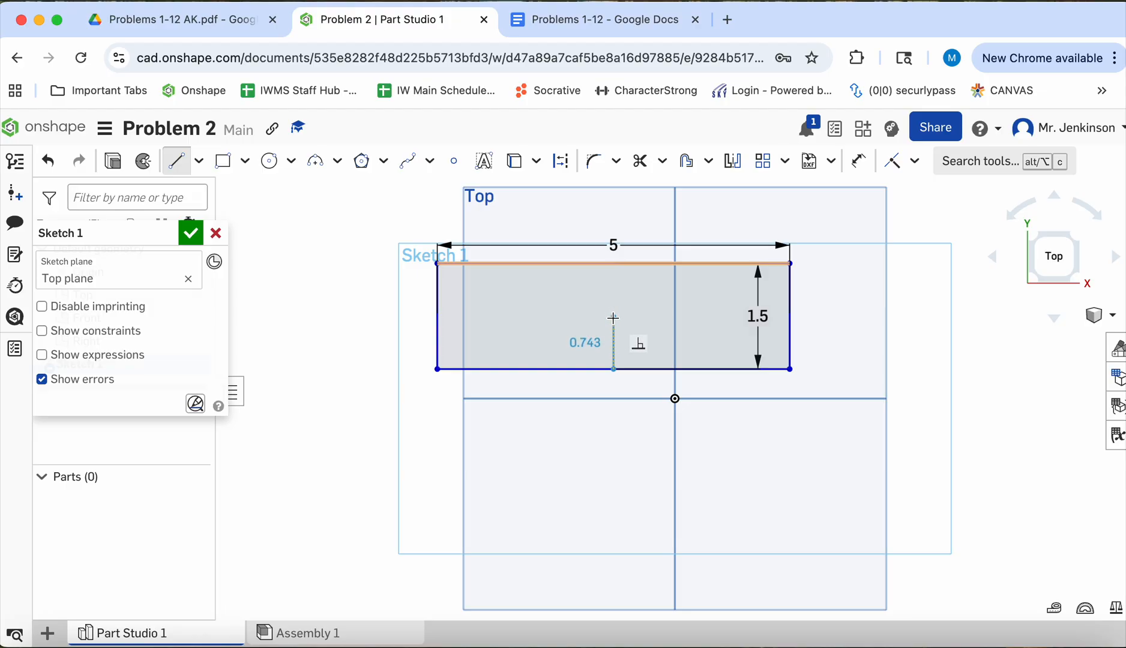
pyautogui.click(614, 318)
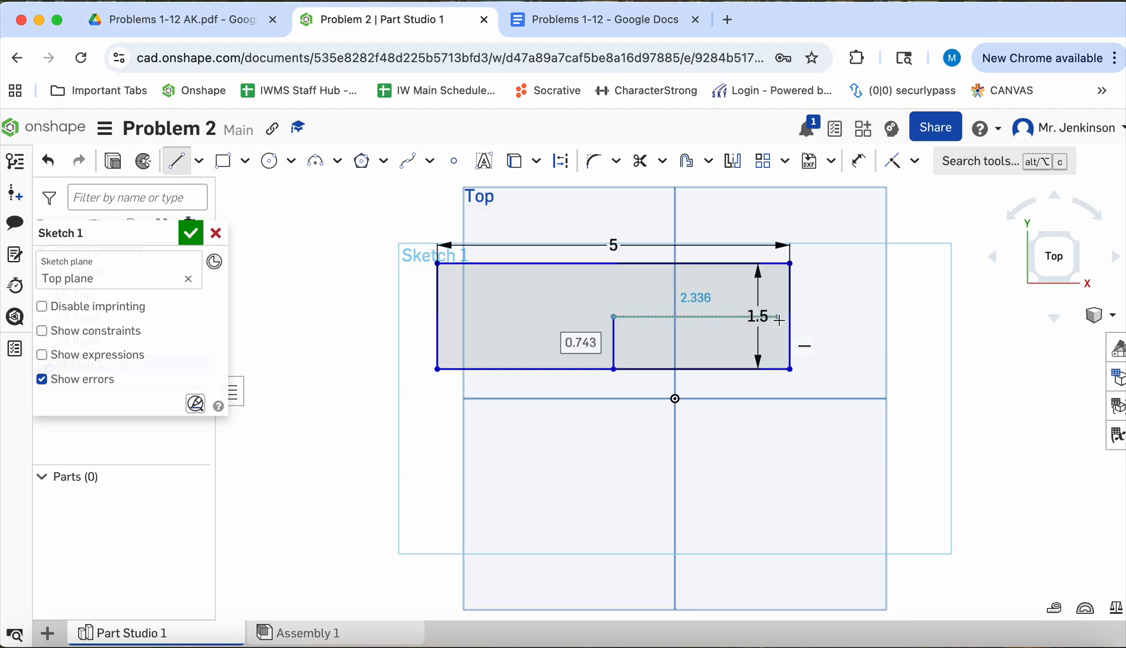
pyautogui.write('.75')
pyautogui.press('Return')
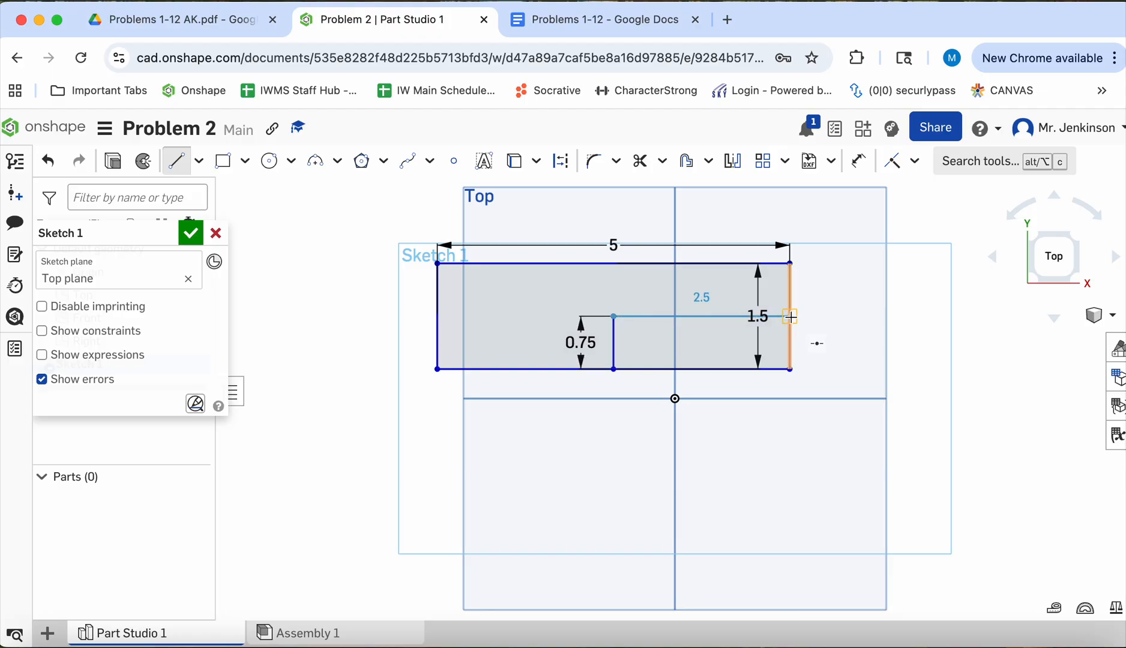
pyautogui.click(790, 316)
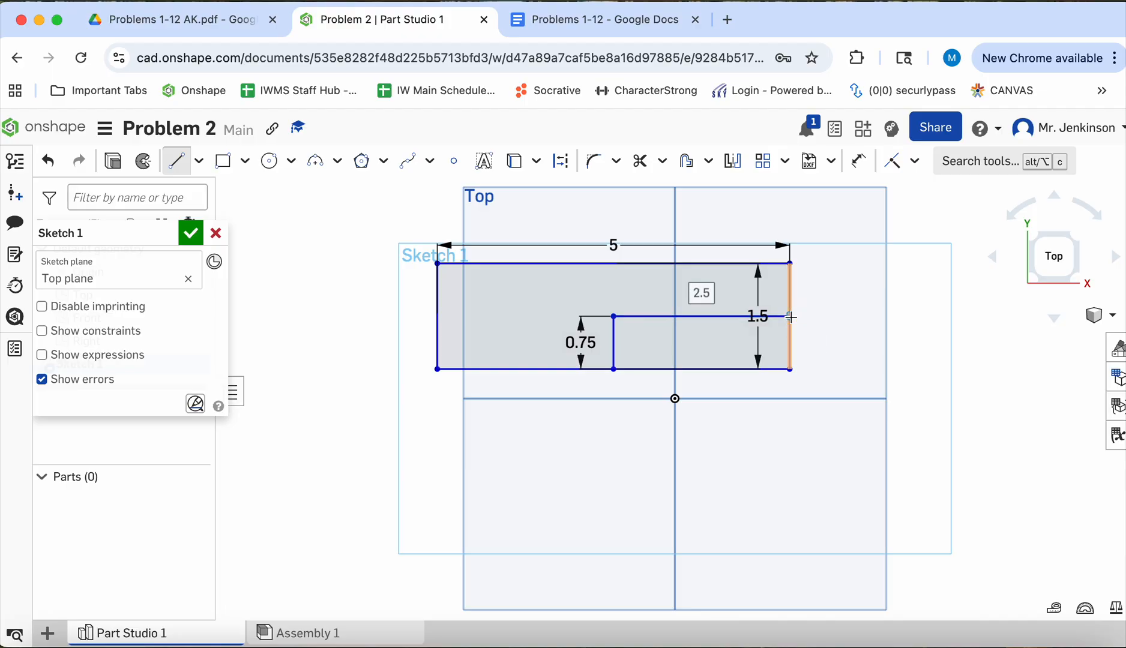
# Try to fix the inner horizontal line's length at 2.5 in, and undo that dimension.
pyautogui.press('Return')
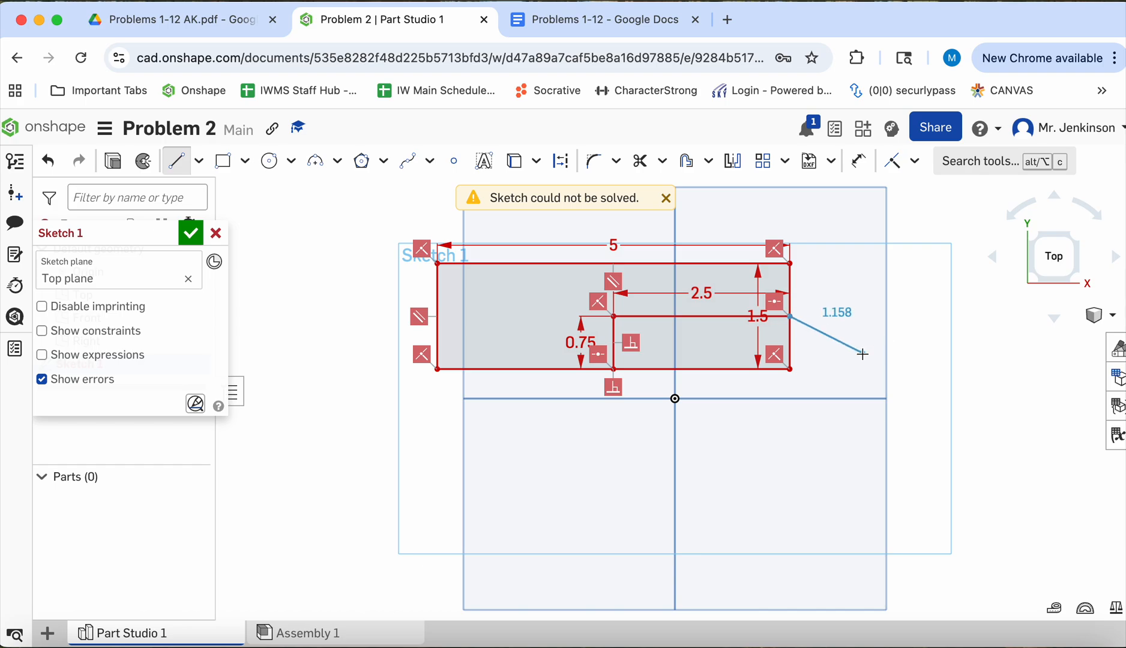
pyautogui.press('Escape')
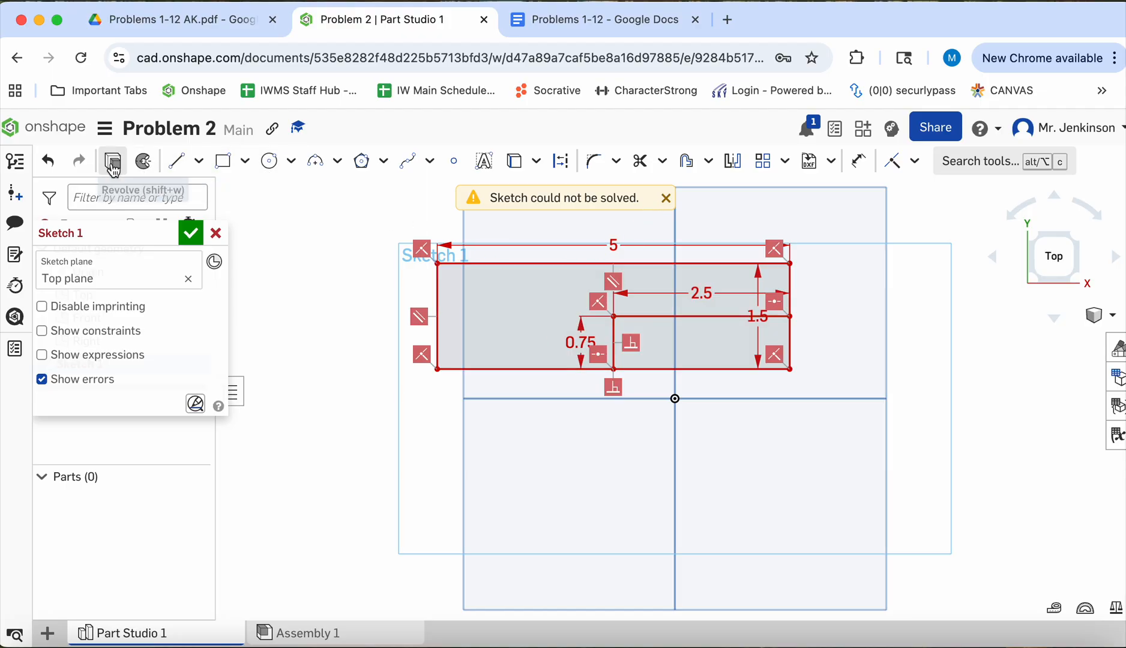
pyautogui.click(49, 169)
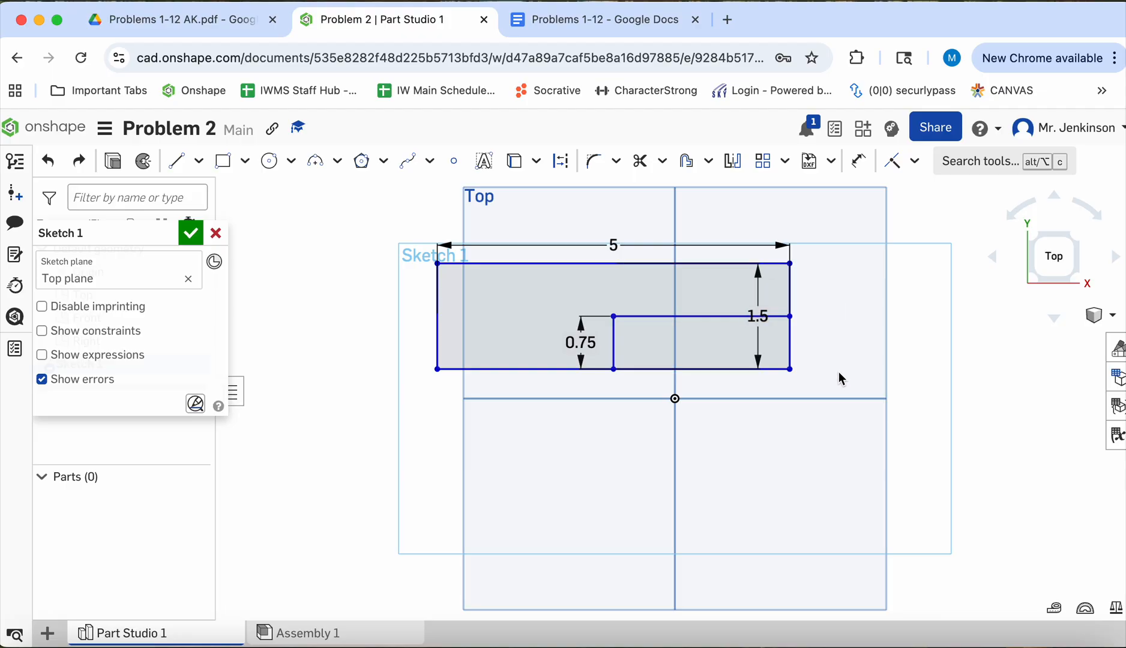
# Dimension the length of the inner horizontal line, placing the dimension just above it.
pyautogui.click(858, 161)
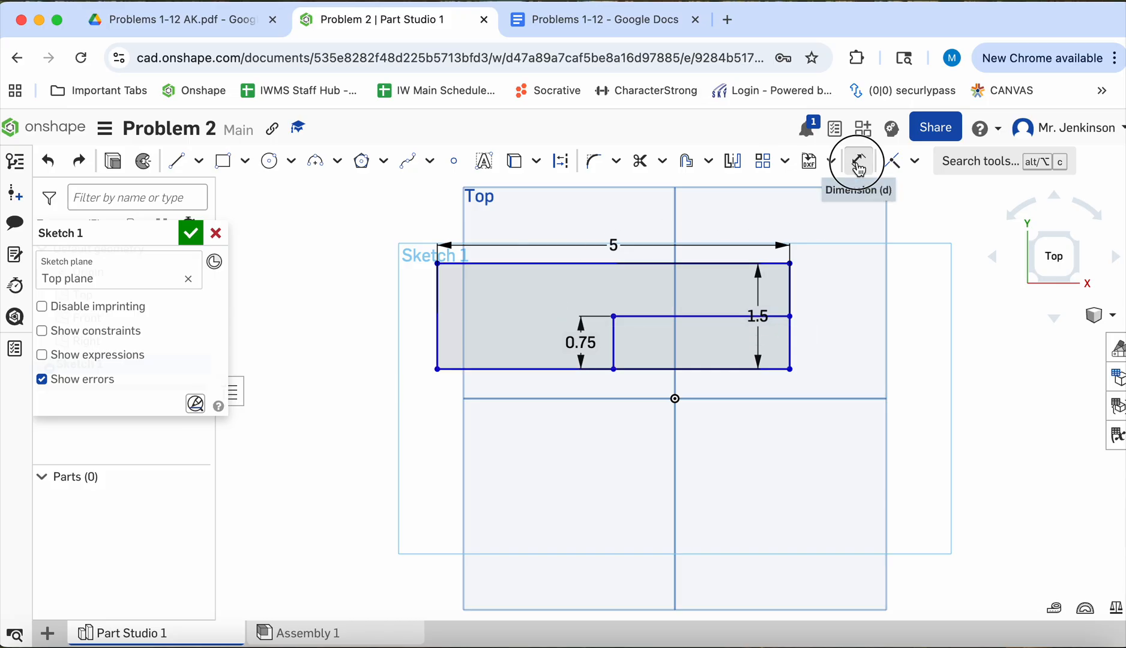
pyautogui.click(696, 317)
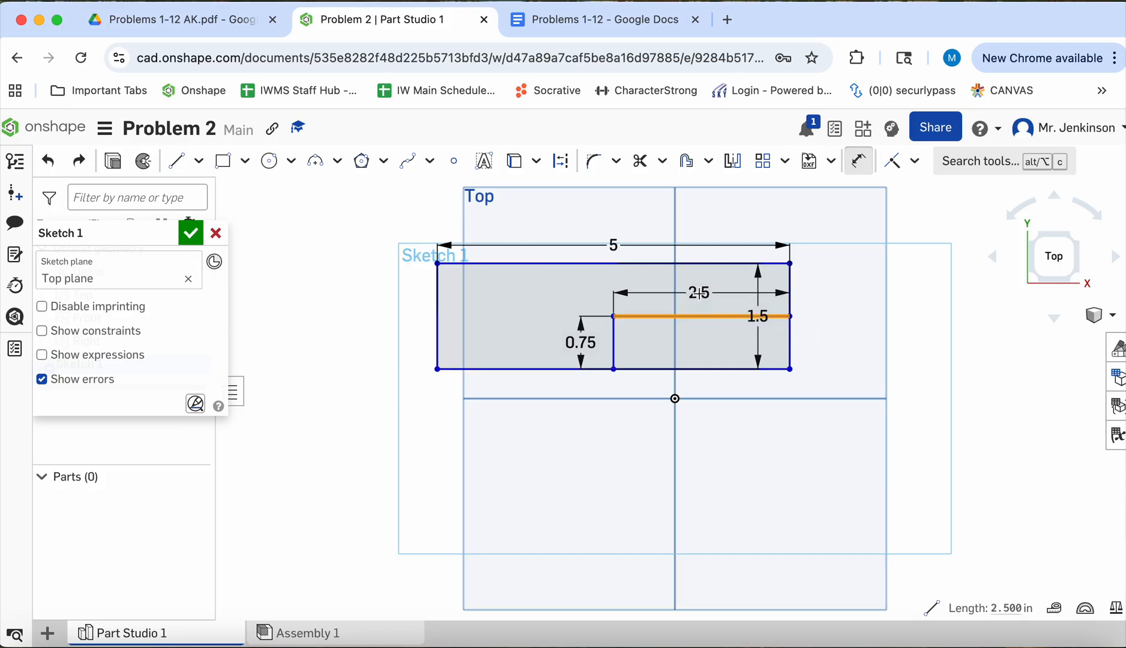
pyautogui.click(699, 293)
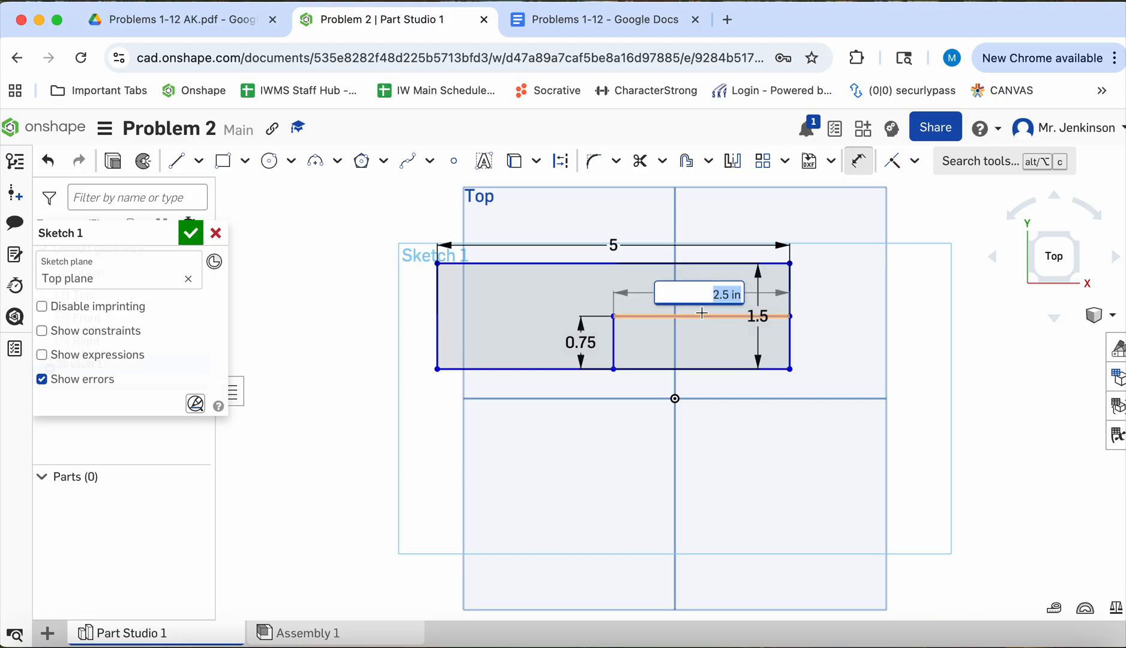
pyautogui.press('Return')
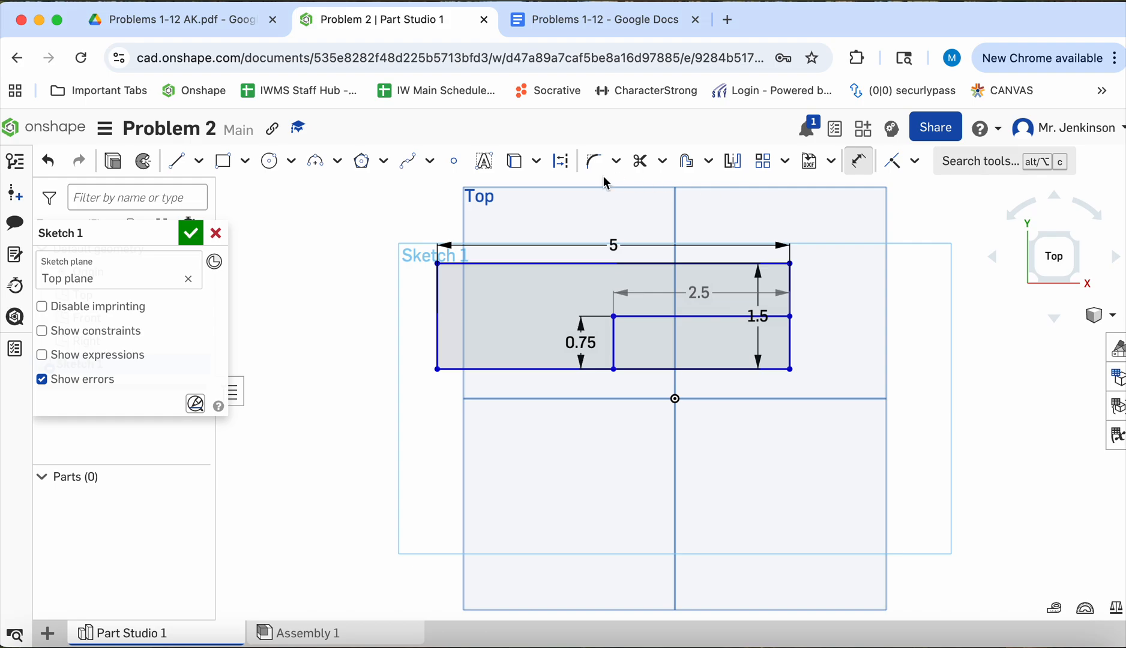
# Trim away the two outer edges of the lower-right corner rectangle to leave an L-shaped profile, and finish the sketch.
pyautogui.click(640, 171)
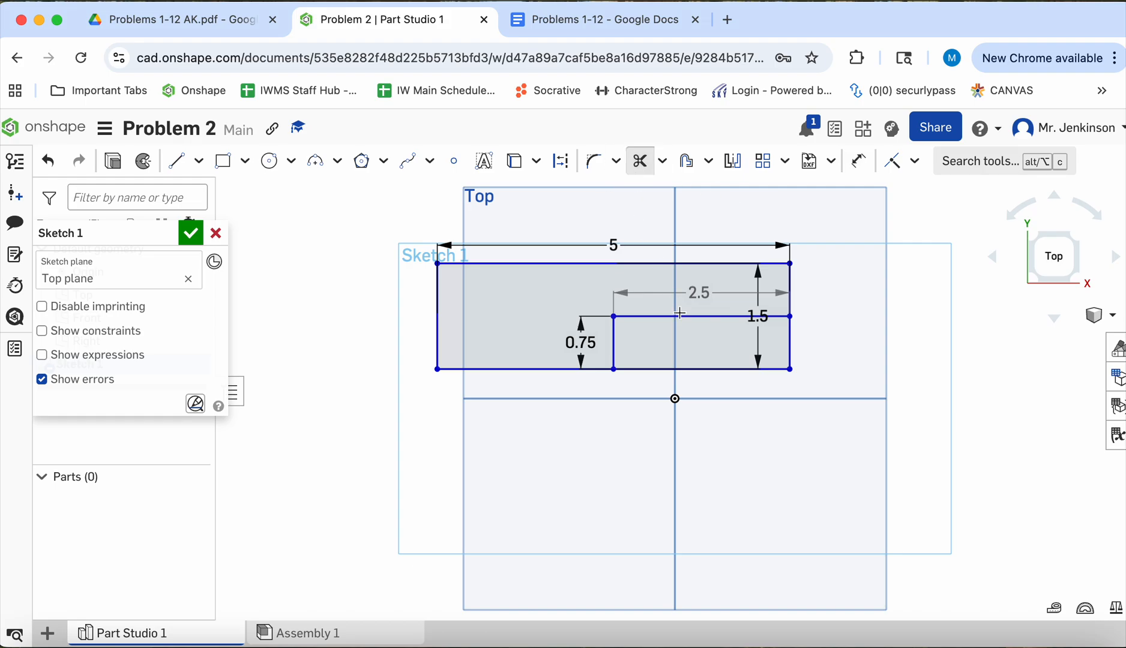
pyautogui.click(708, 370)
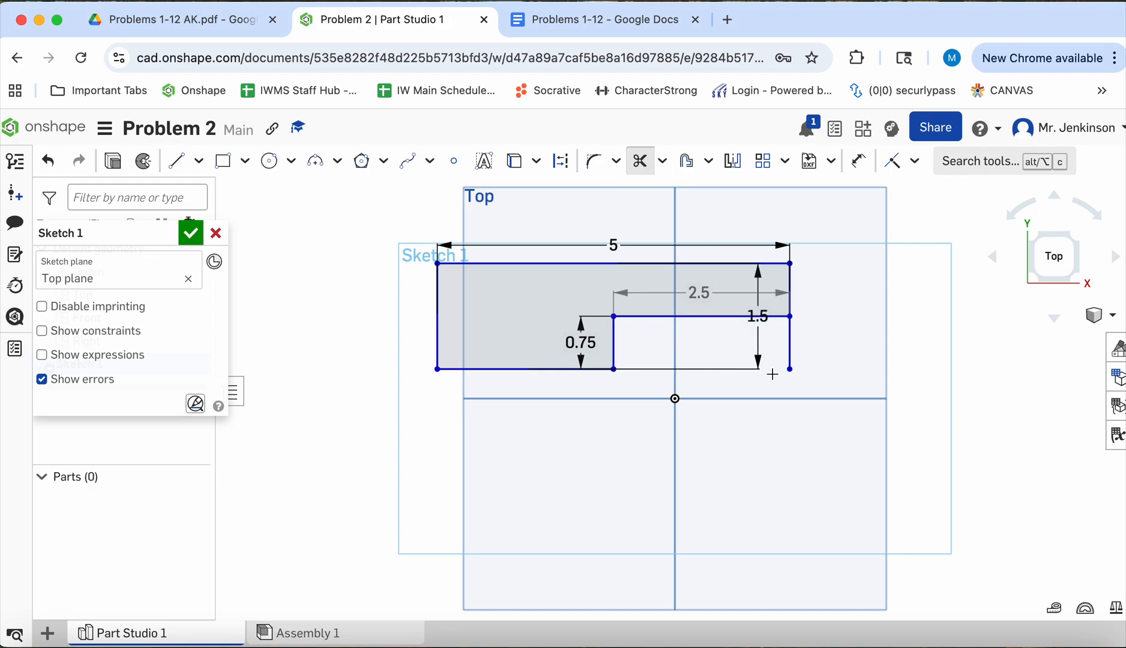
pyautogui.click(790, 349)
pyautogui.click(190, 236)
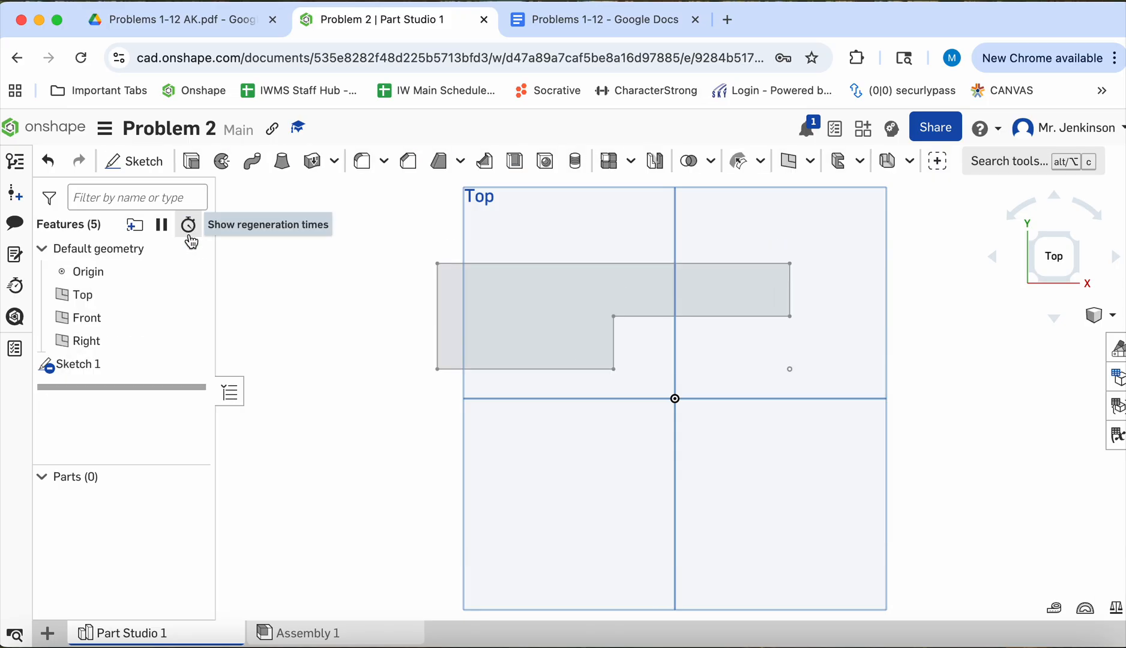
# Extrude the L-shaped profile upward as a new solid with a blind depth of 2.5 in.
pyautogui.click(192, 162)
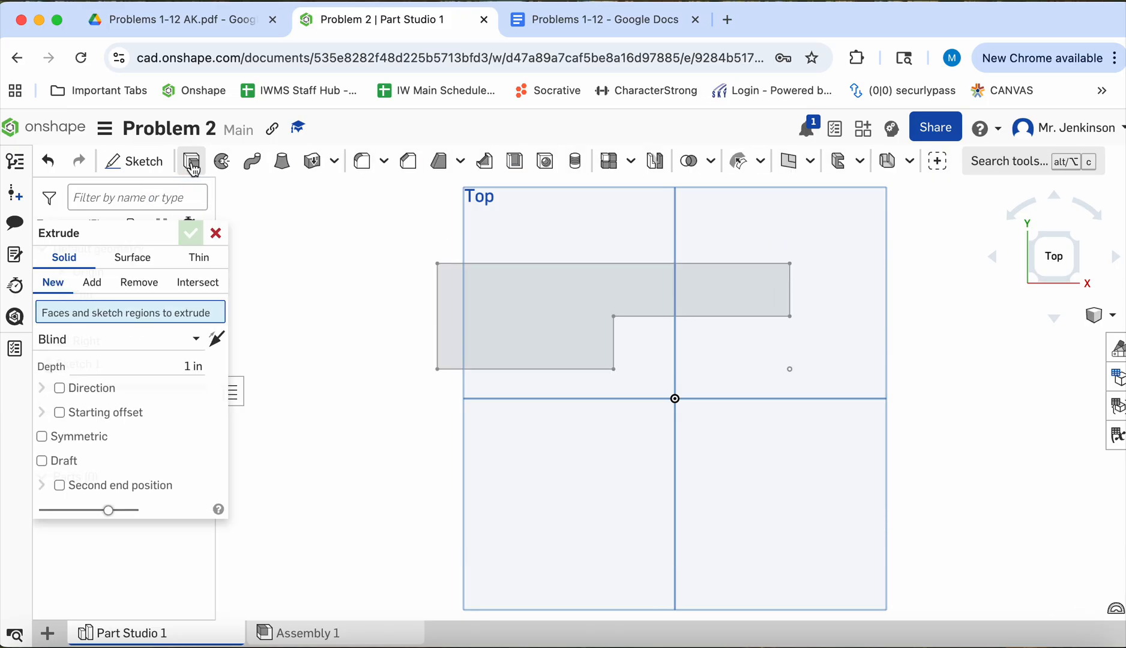
pyautogui.click(548, 304)
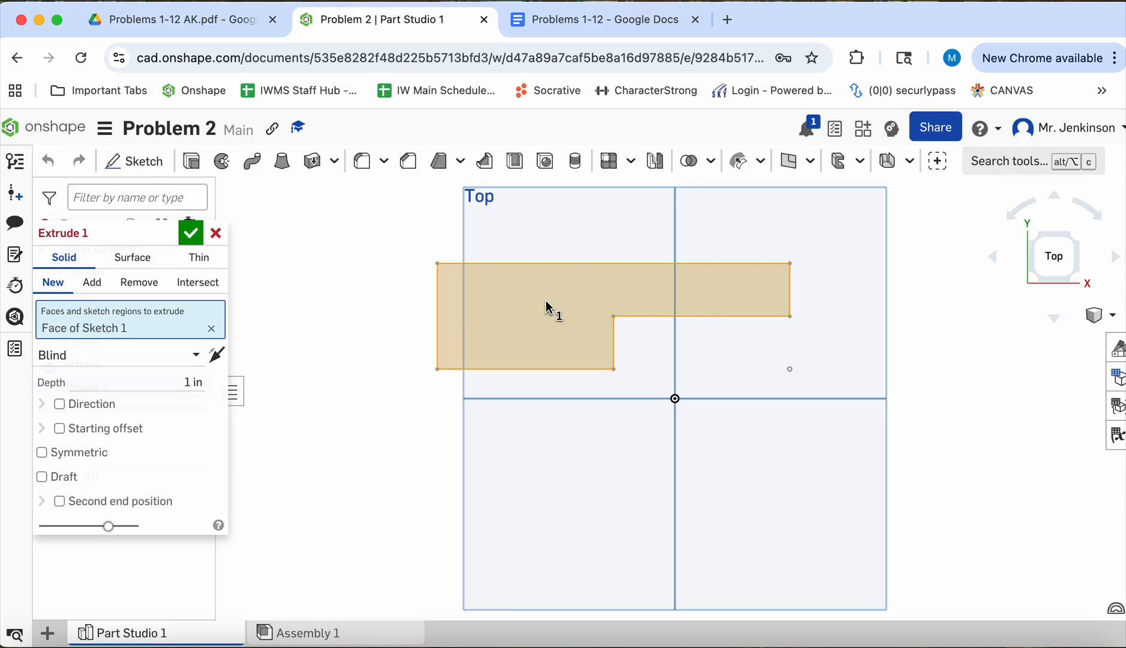
pyautogui.click(1077, 286)
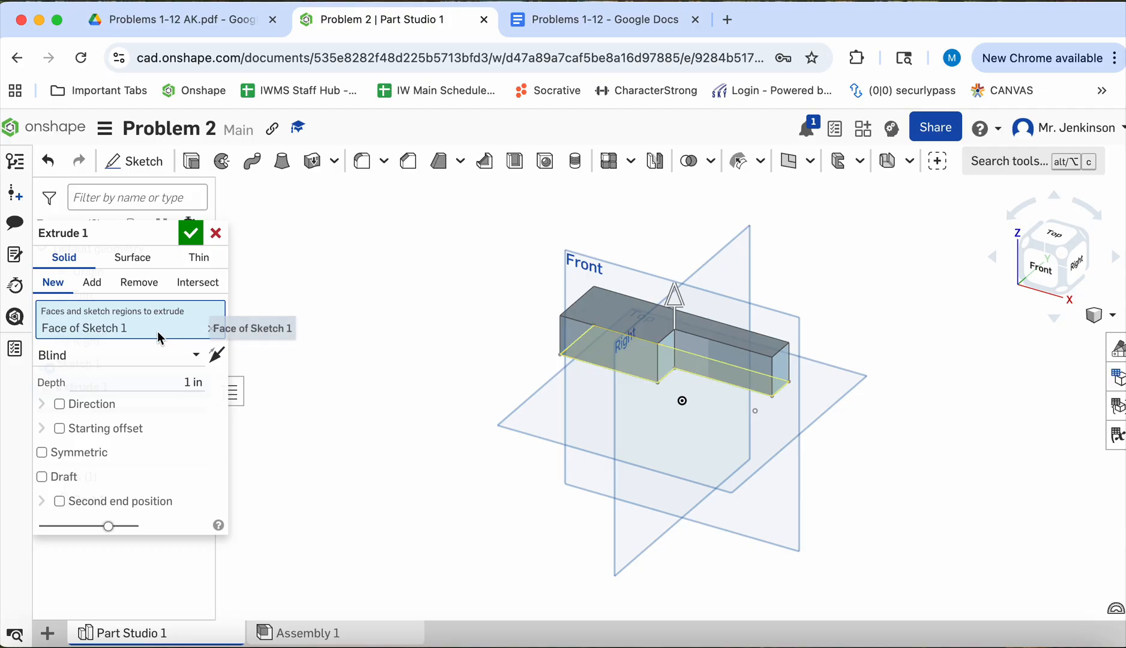
pyautogui.click(173, 382)
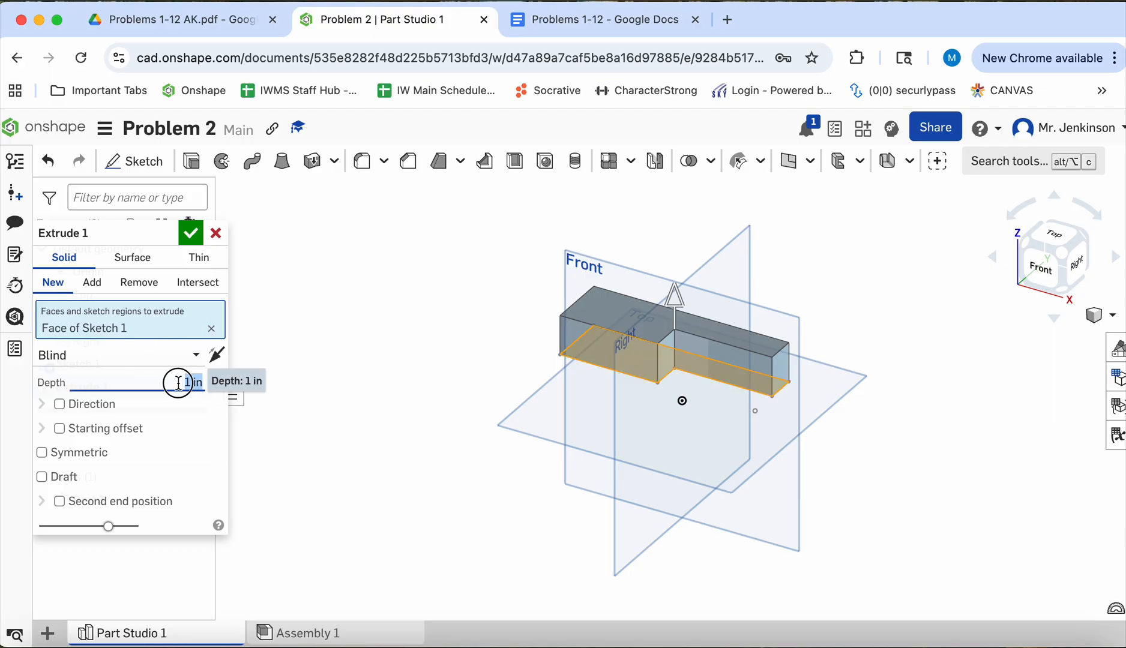
pyautogui.write('2')
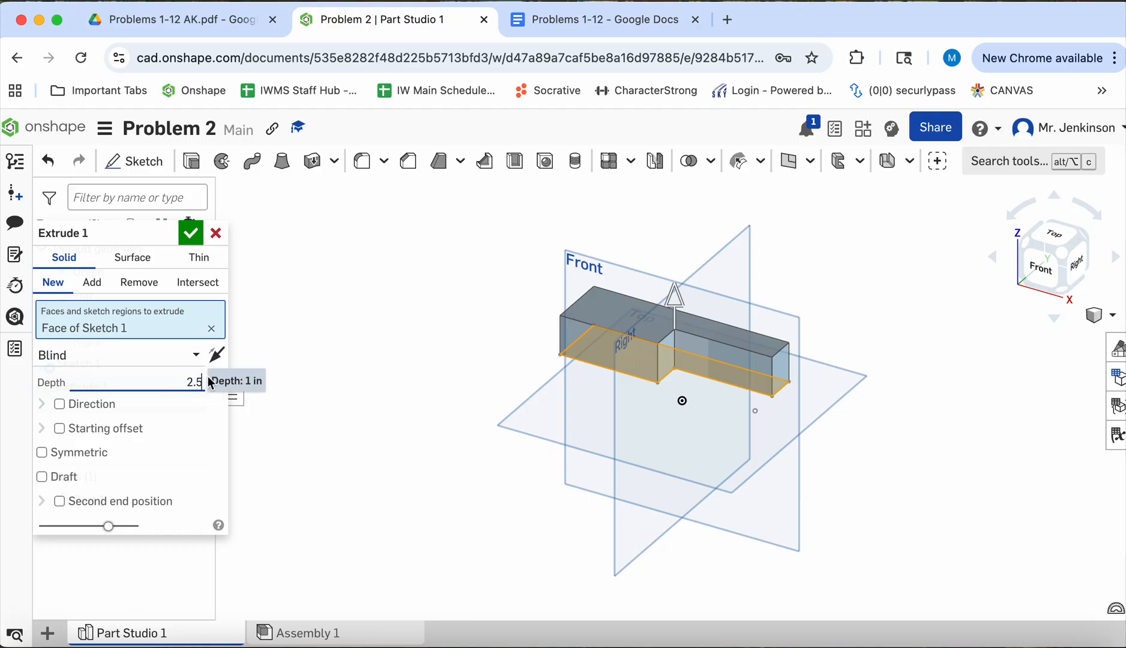
pyautogui.write('.5')
pyautogui.click(217, 360)
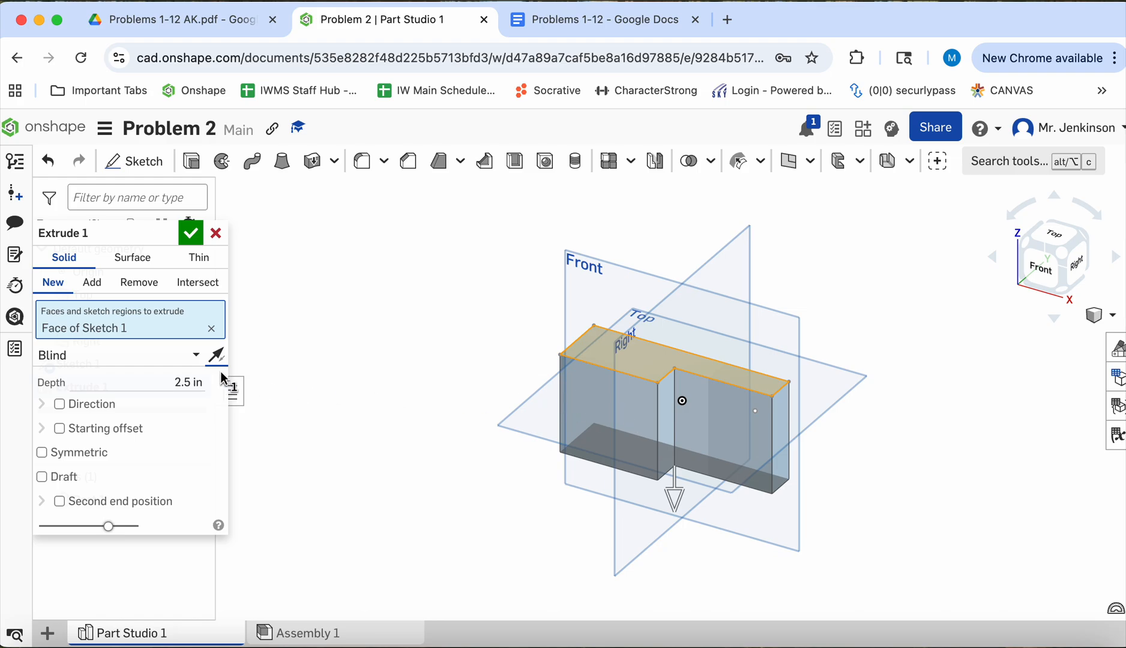
pyautogui.click(216, 359)
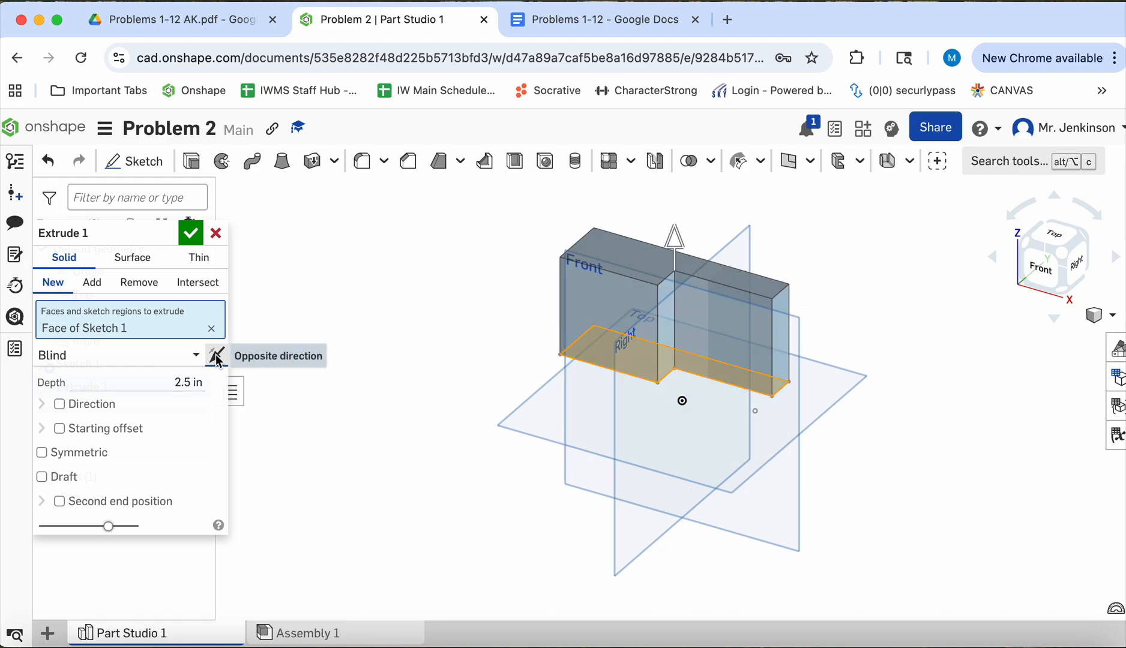
pyautogui.click(192, 236)
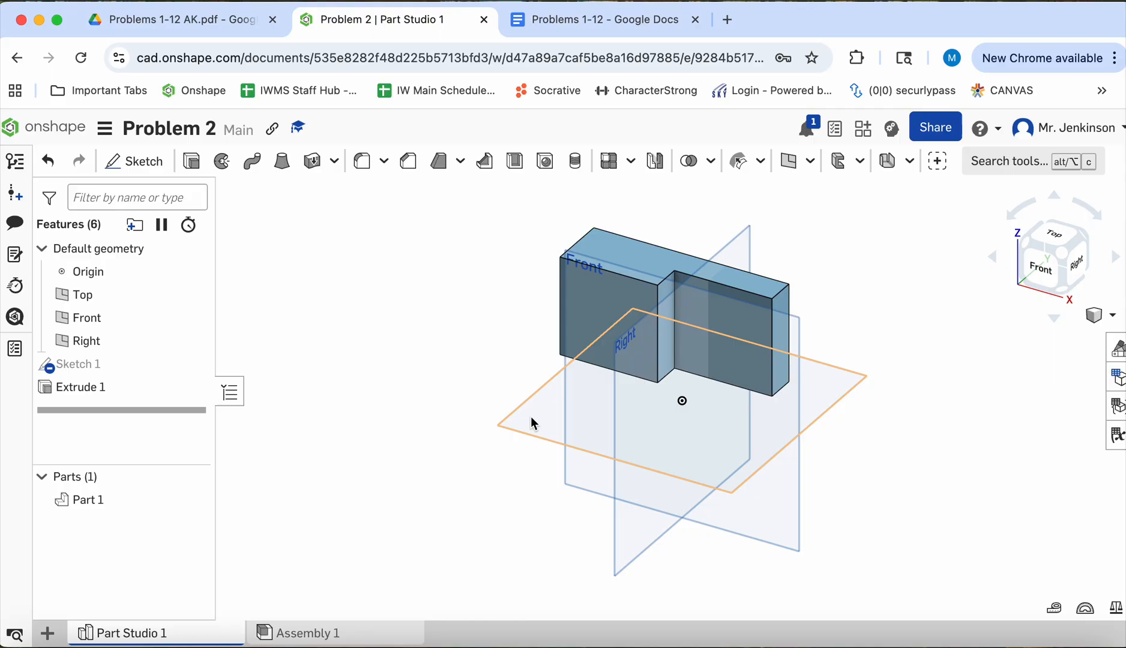
# Hide all the default planes around the extruded part.
pyautogui.rightClick(512, 429)
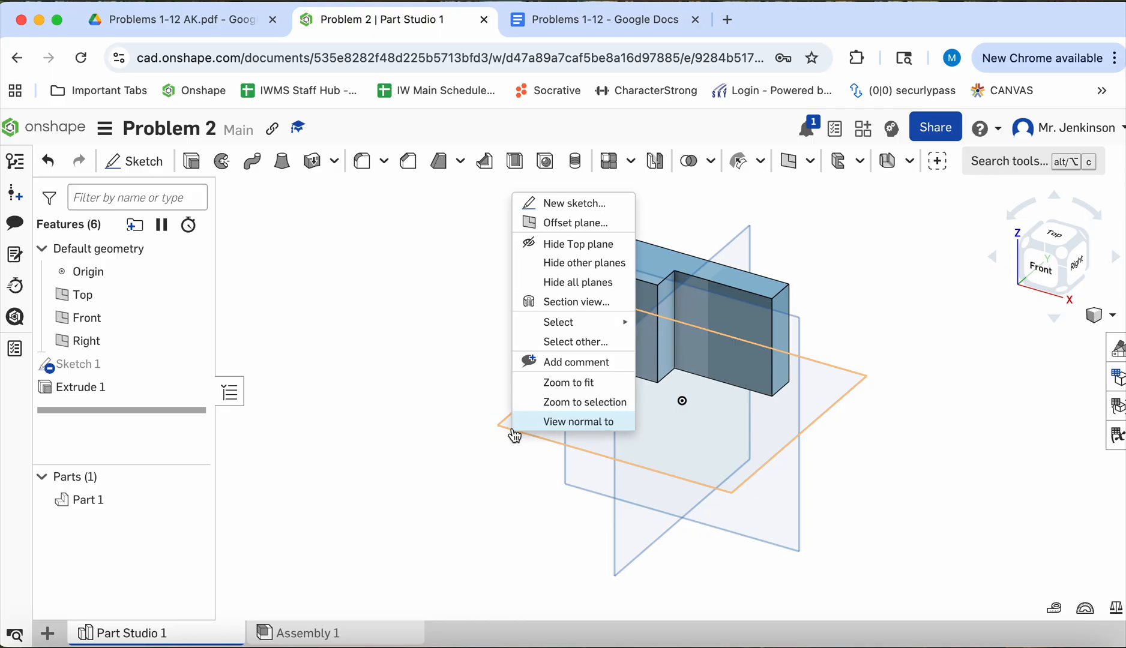
pyautogui.moveTo(550, 331)
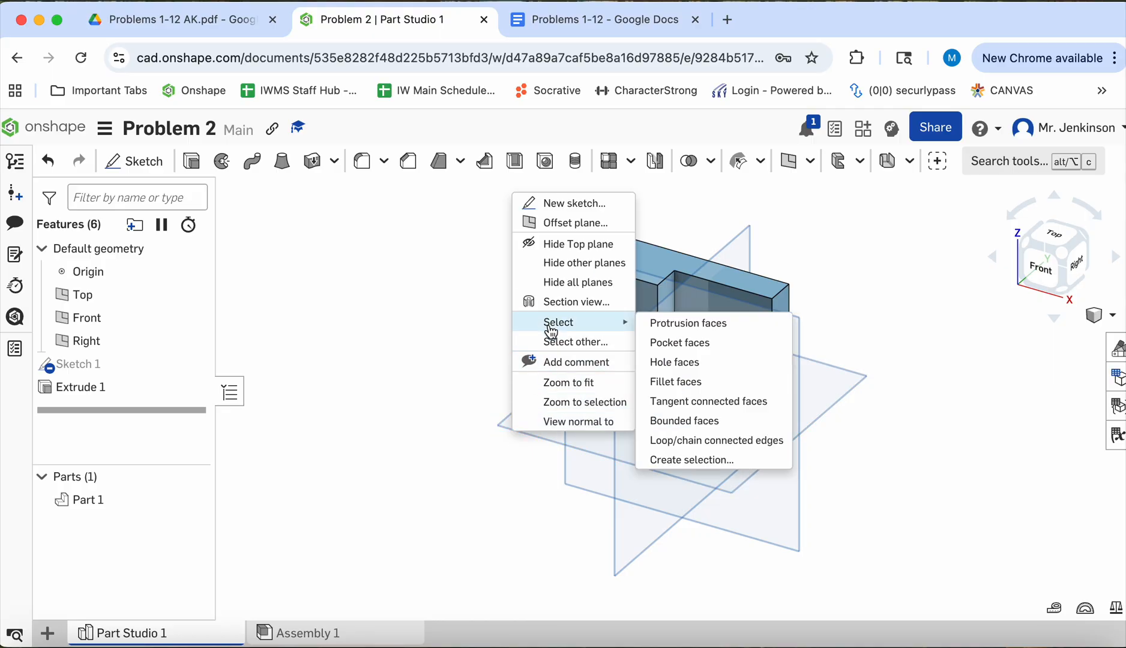
pyautogui.click(567, 283)
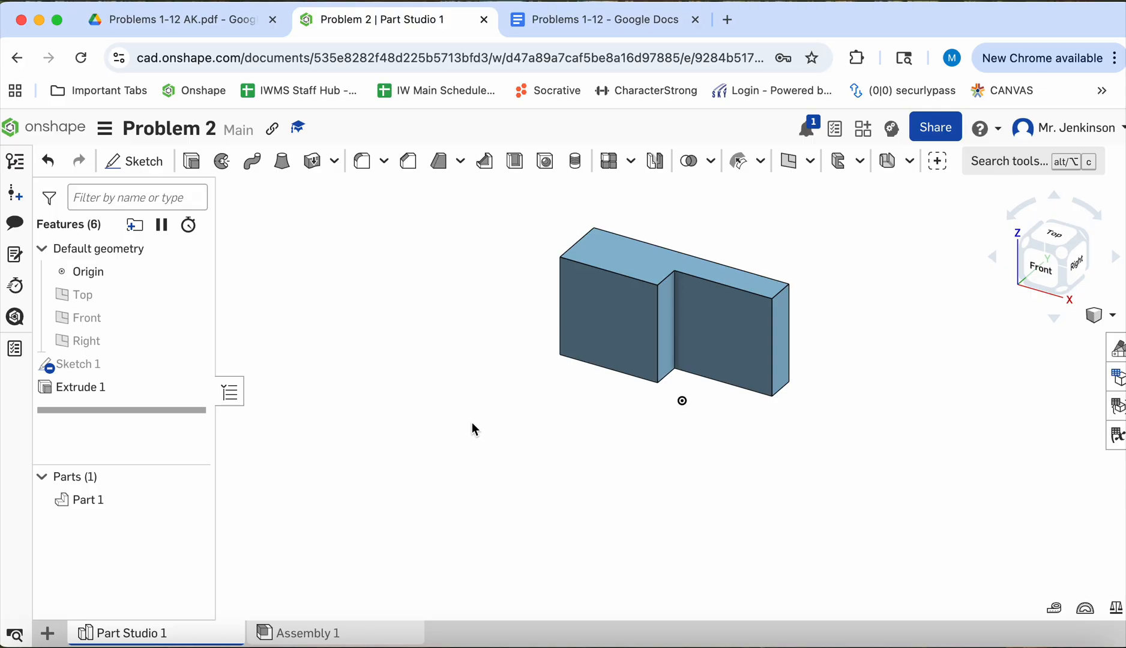
# Frame the extruded L-shaped part large in the view and capture a screenshot of the whole part.
pyautogui.moveTo(472, 427); pyautogui.dragTo(392, 463, button='middle')
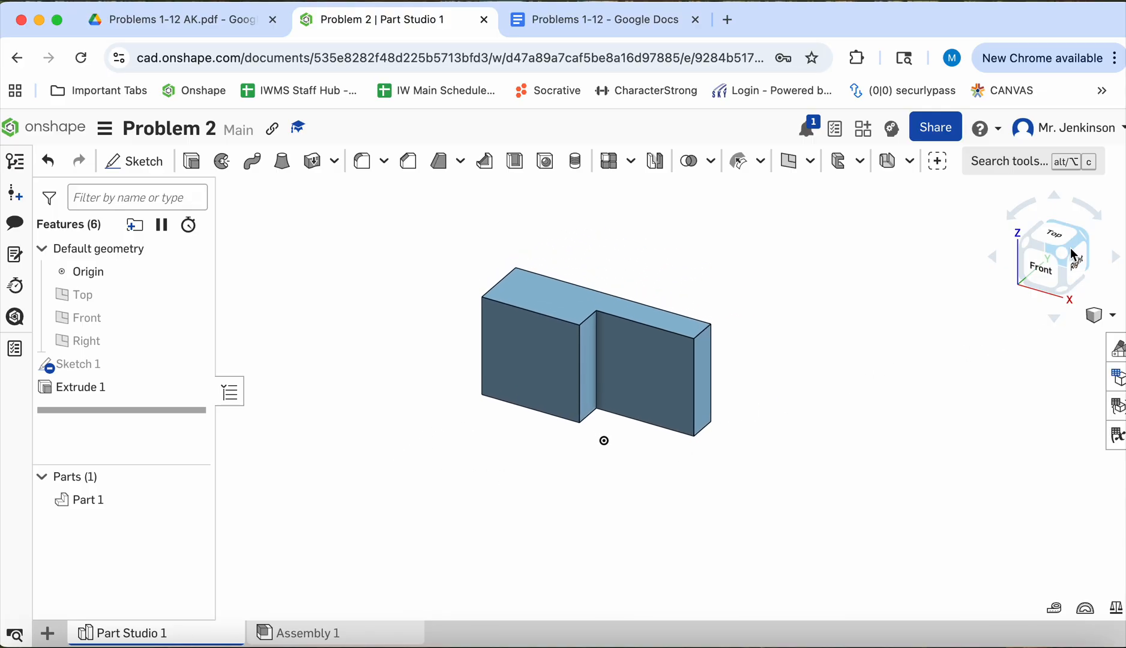
pyautogui.scroll(5, 522, 332)
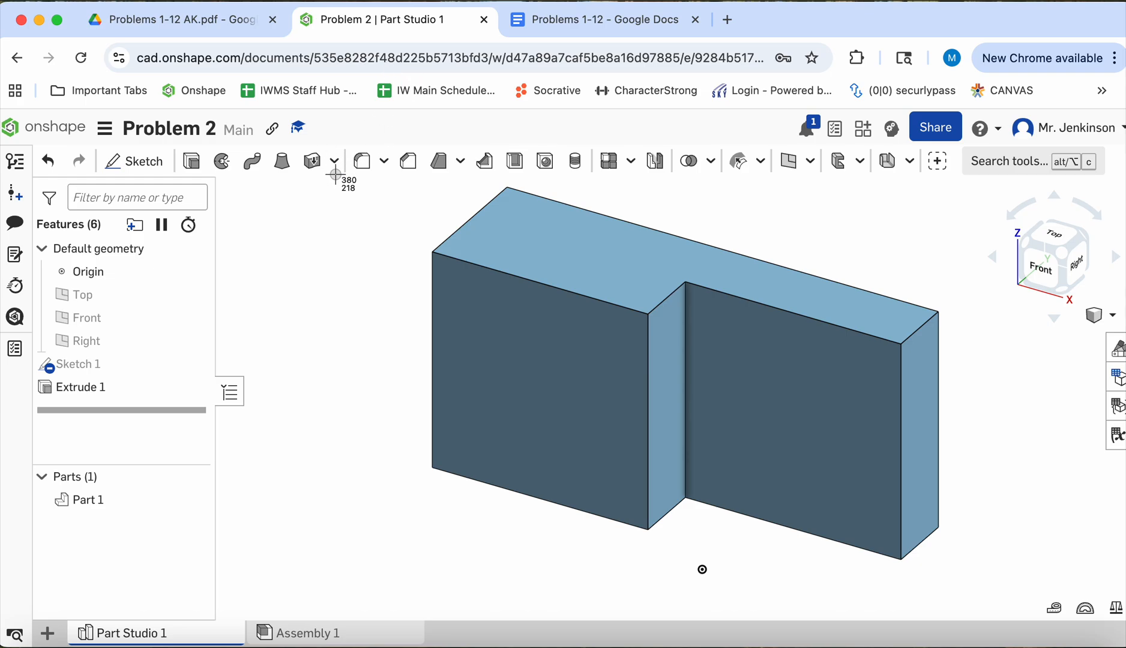
pyautogui.moveTo(340, 176); pyautogui.dragTo(1013, 578)
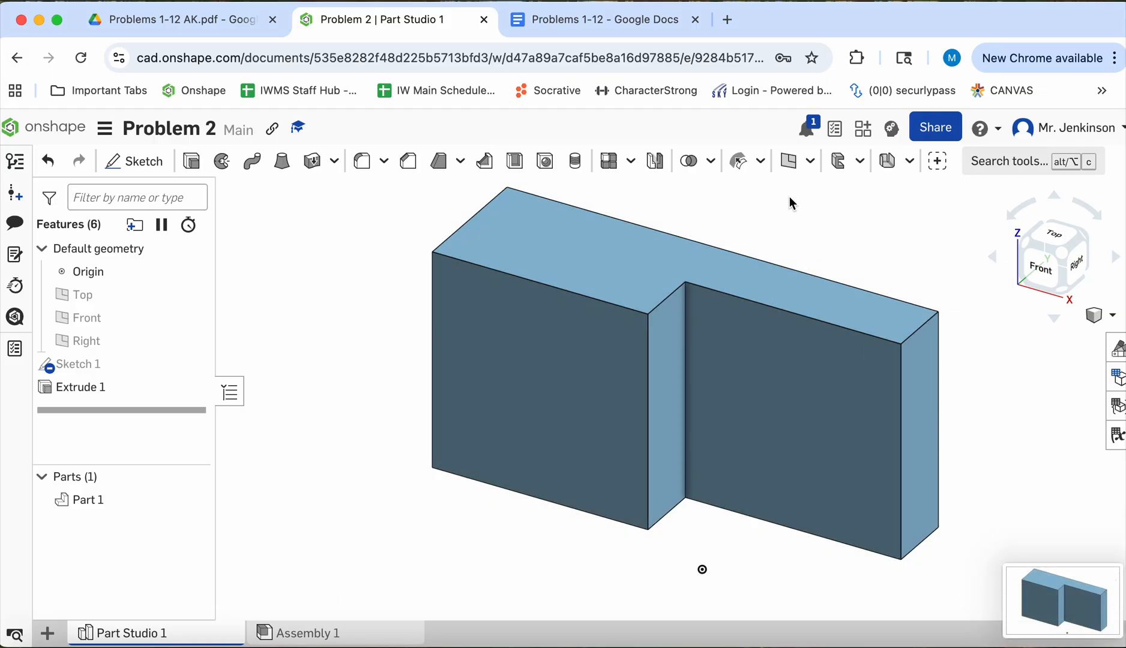
# Switch to the Problems 1-12 document in Google Docs and insert the new part screenshot from the desktop.
pyautogui.click(598, 19)
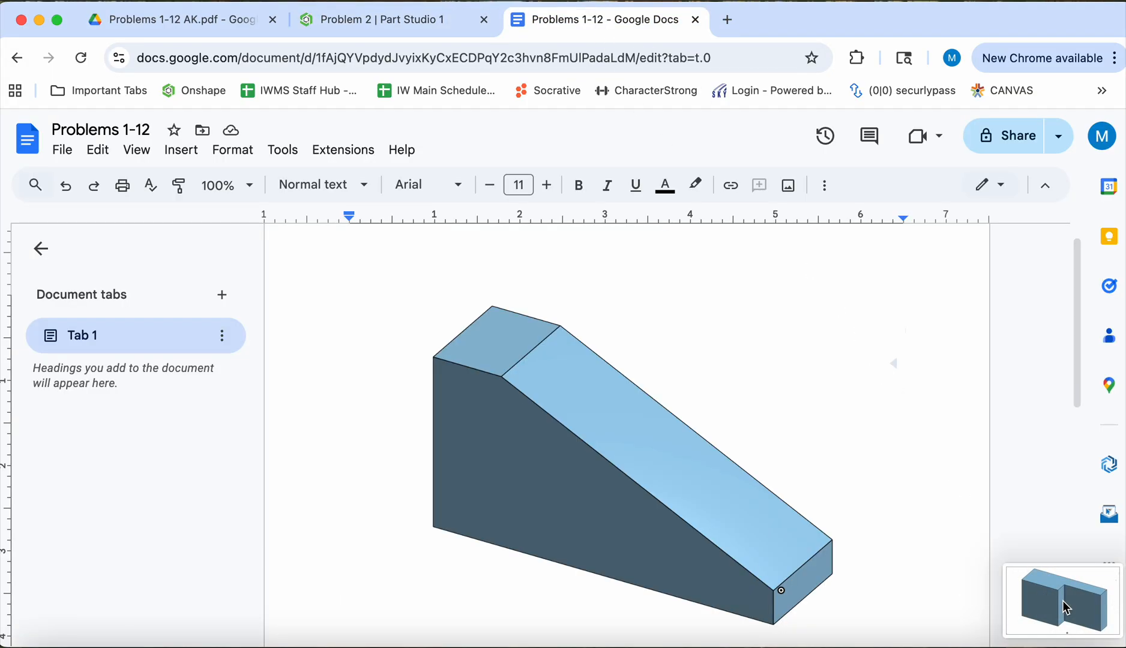
pyautogui.scroll(-10, 881, 480)
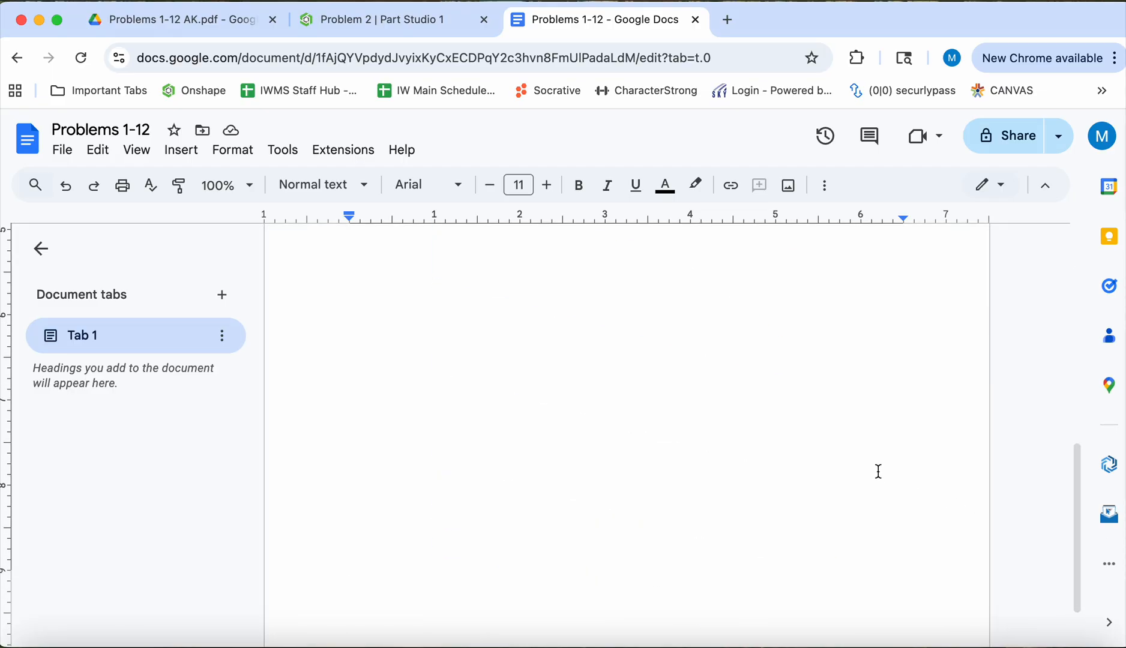
pyautogui.scroll(5, 876, 471)
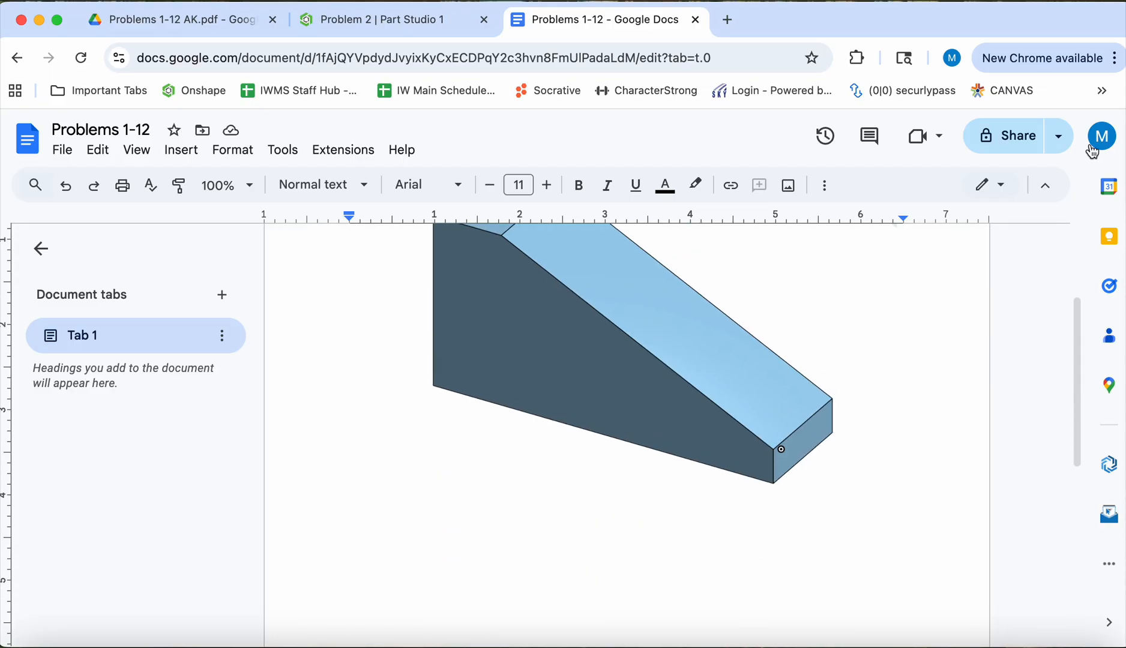
pyautogui.moveTo(961, 19); pyautogui.dragTo(629, 19)
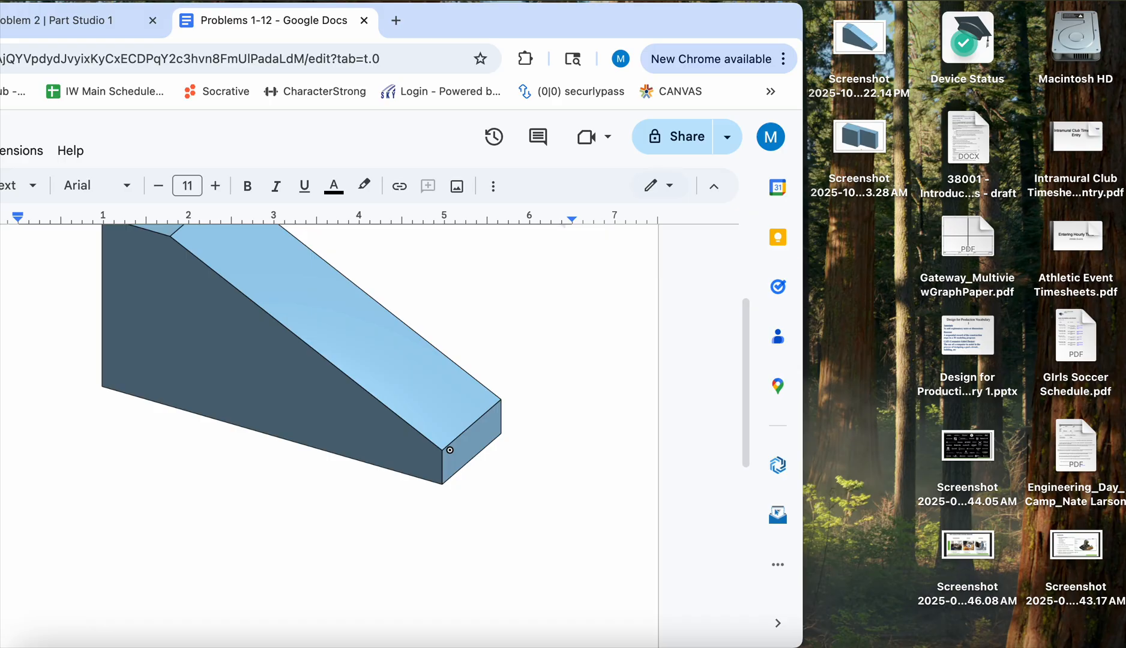
pyautogui.moveTo(865, 147); pyautogui.dragTo(216, 540)
pyautogui.scroll(-2, 452, 343)
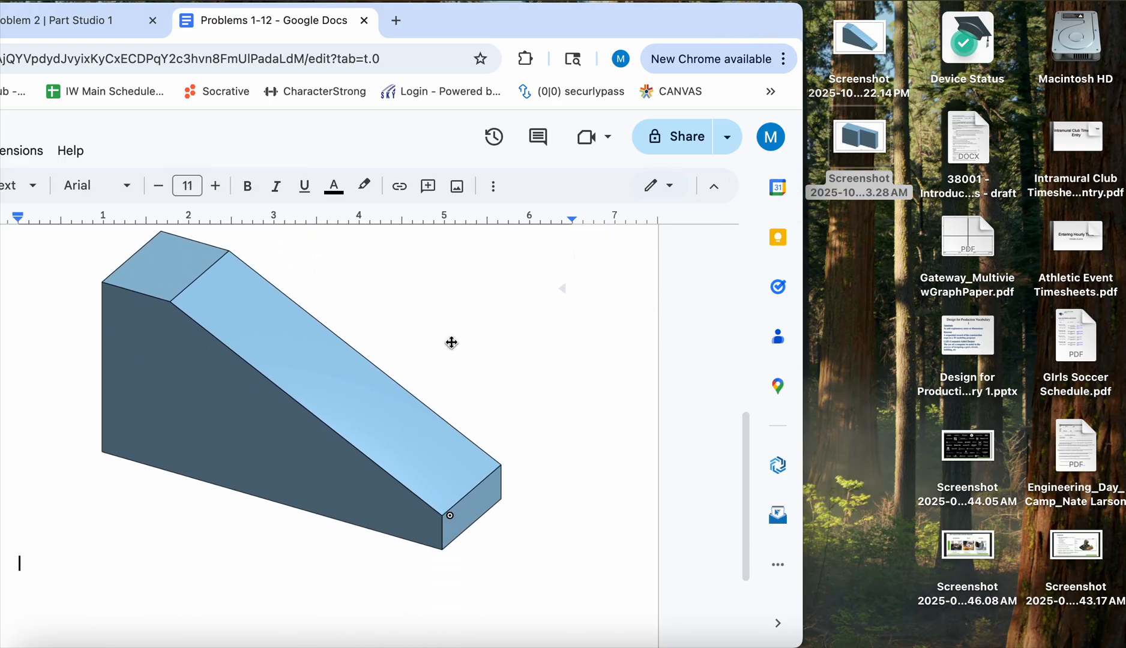
pyautogui.moveTo(516, 21); pyautogui.dragTo(853, 9)
# Move the wedge image above the L-shaped part image in the document.
pyautogui.scroll(-3, 587, 386)
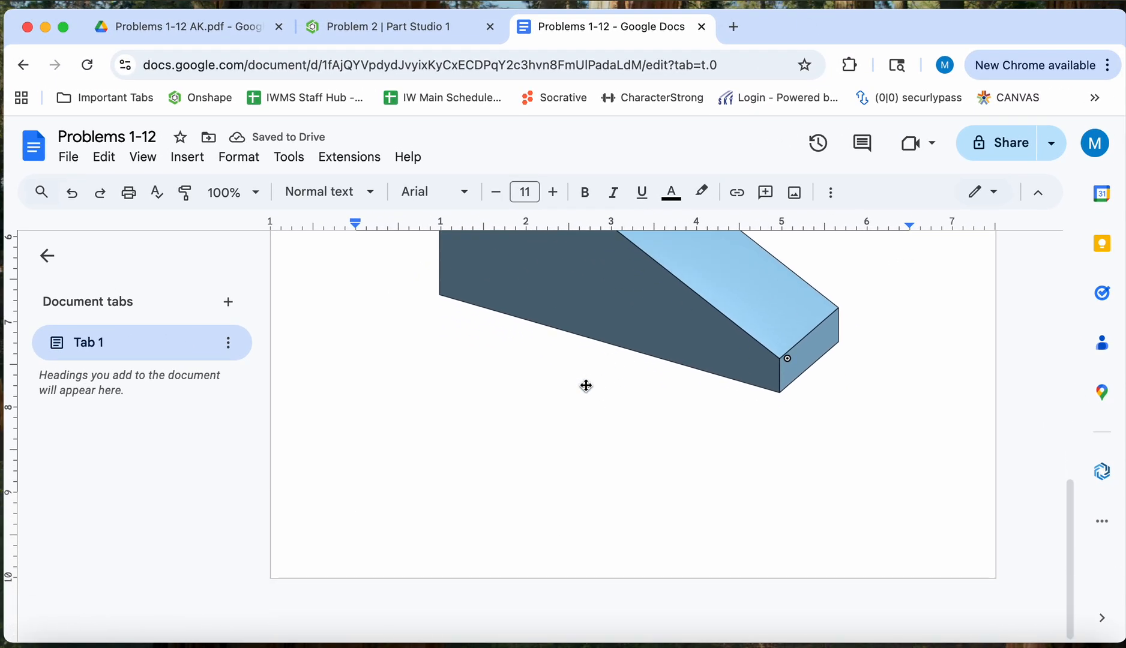
pyautogui.scroll(-6, 587, 385)
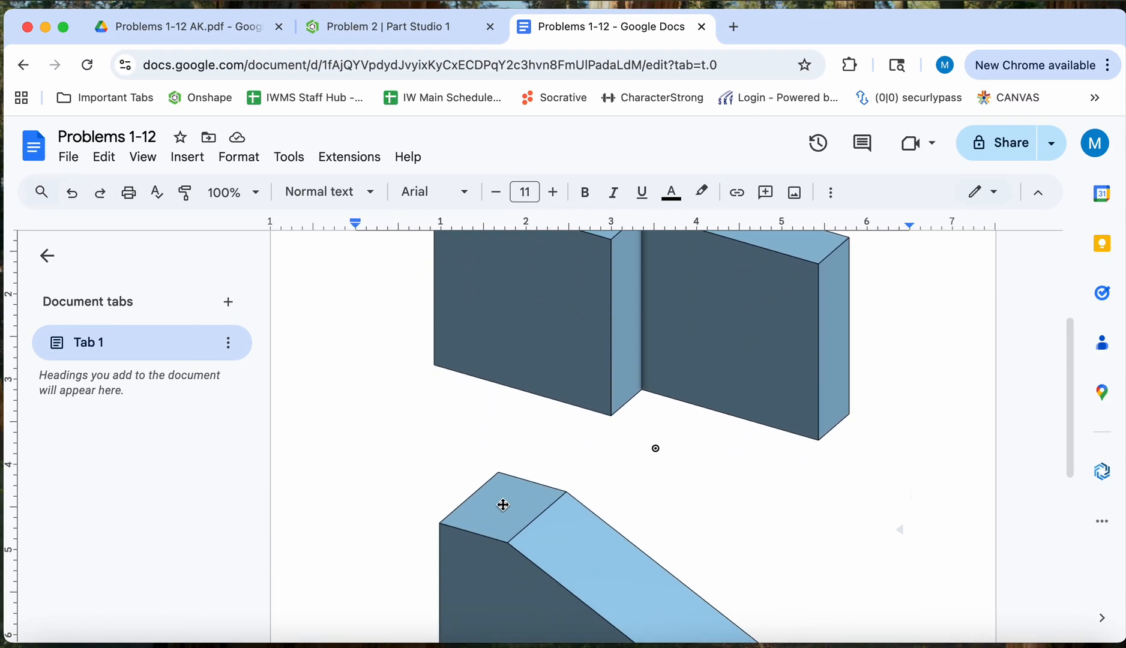
pyautogui.moveTo(493, 553); pyautogui.dragTo(455, 274)
pyautogui.scroll(2, 445, 351)
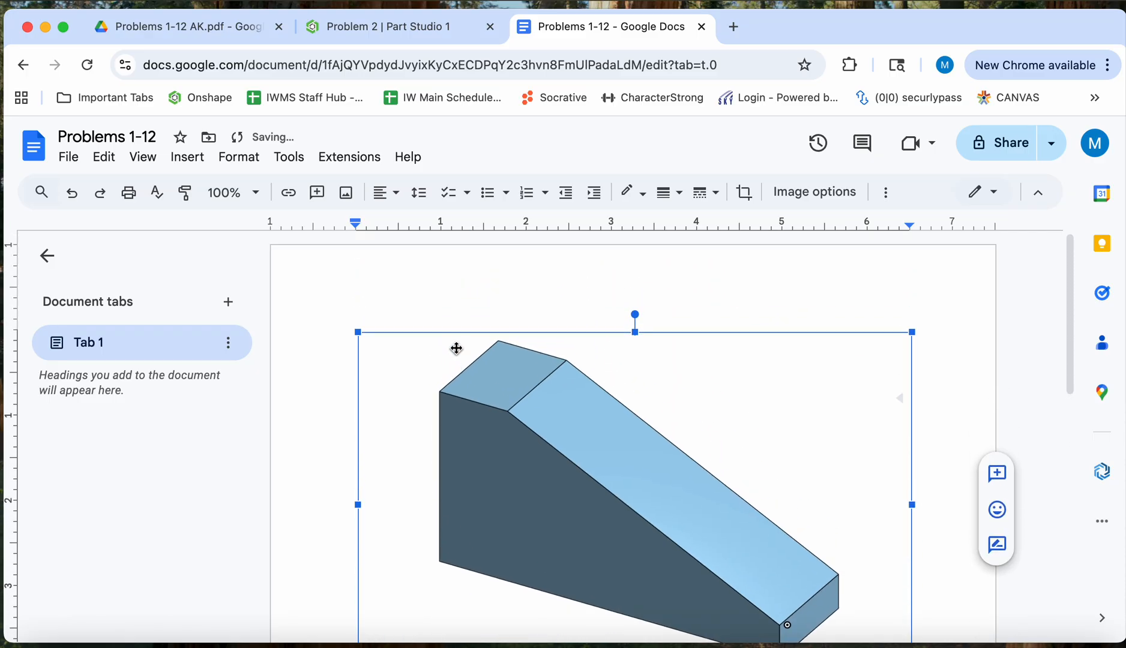
pyautogui.scroll(-5, 340, 384)
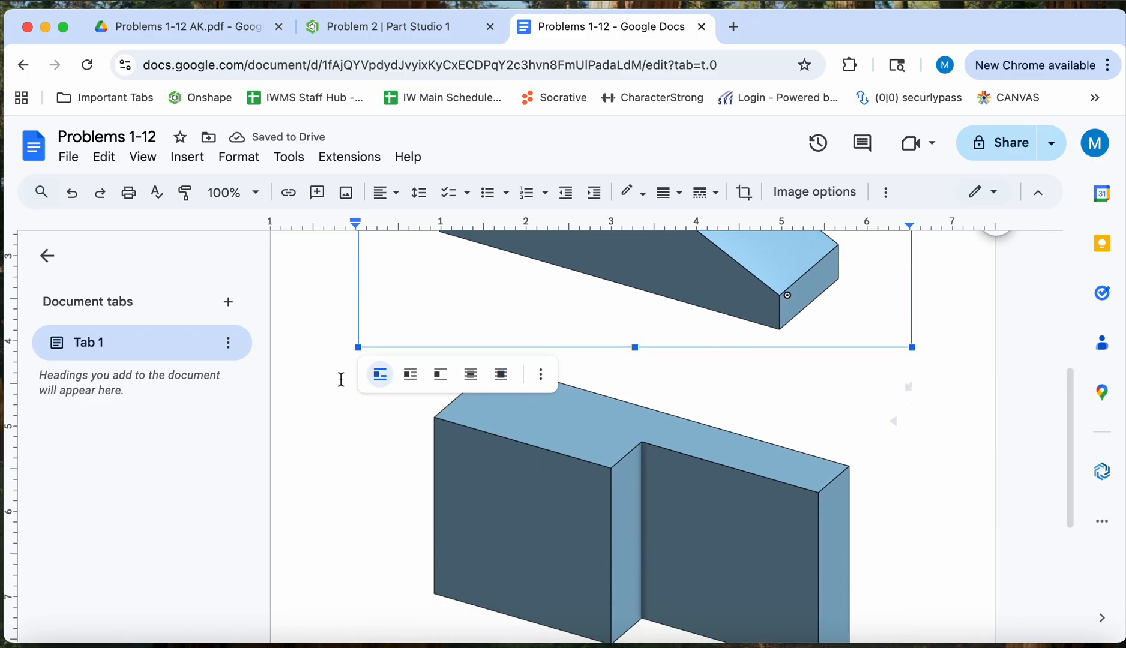
pyautogui.click(339, 462)
pyautogui.scroll(-1, 311, 445)
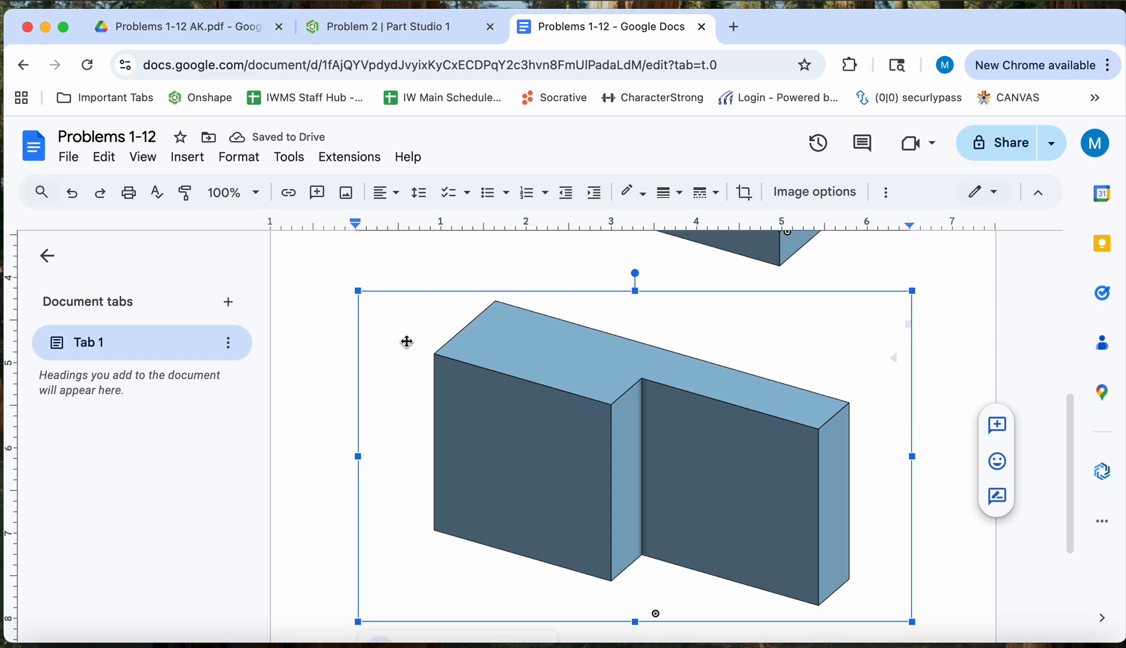
# Return to Onshape and create a new document named "Problem 2a" in Design Modeling.
pyautogui.click(400, 34)
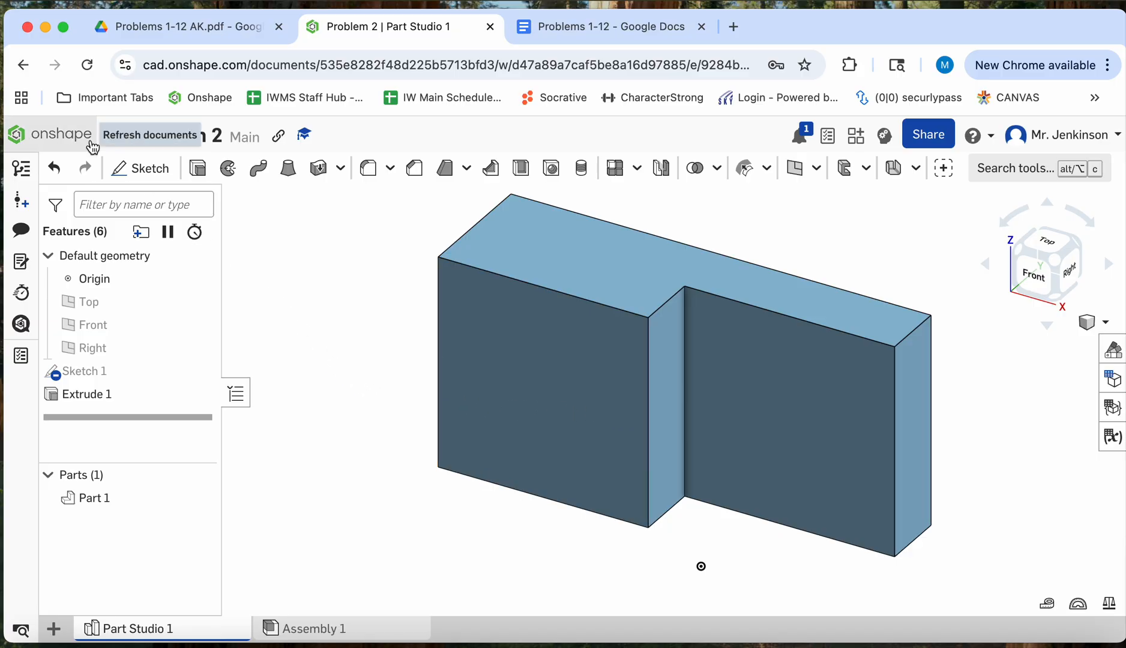
pyautogui.click(41, 137)
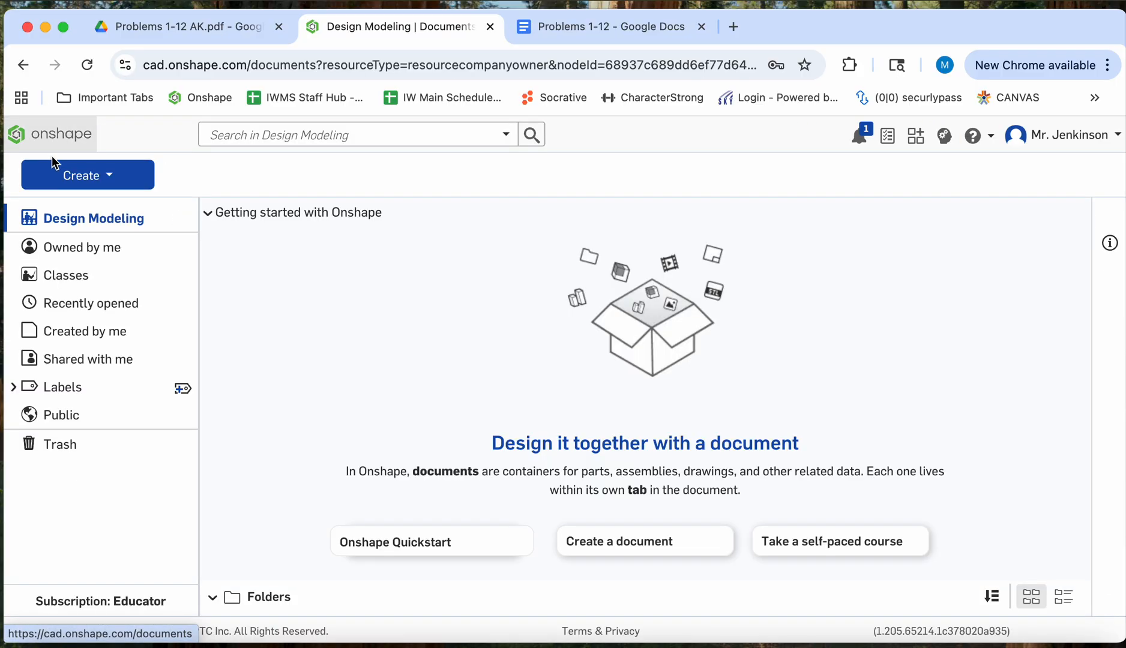
pyautogui.click(67, 177)
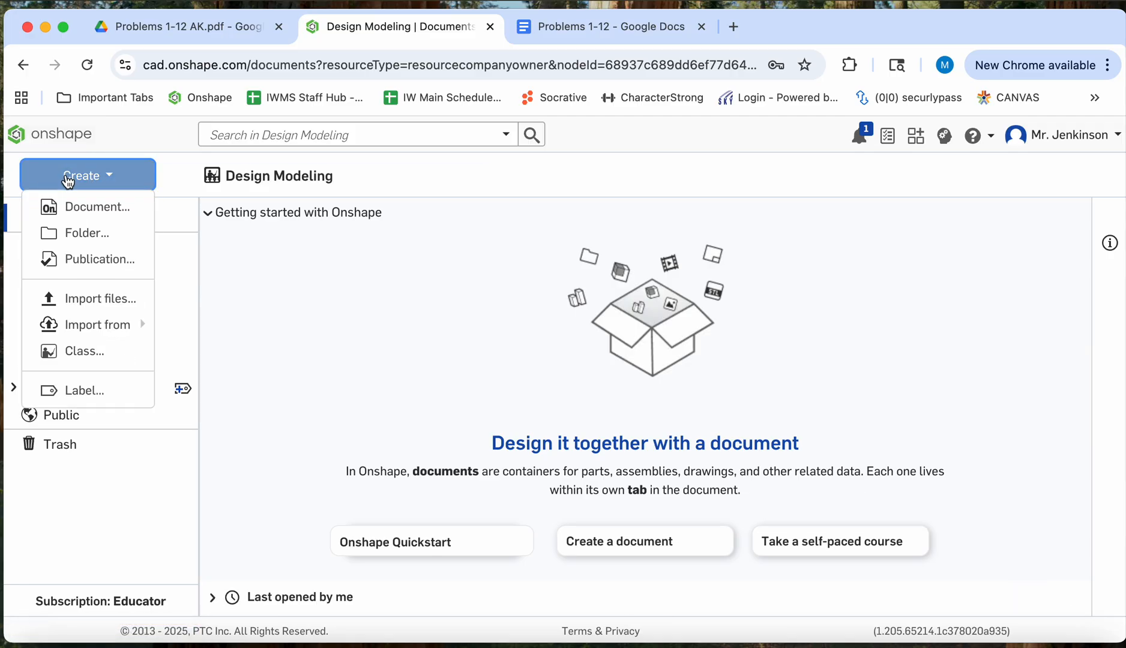
pyautogui.click(78, 211)
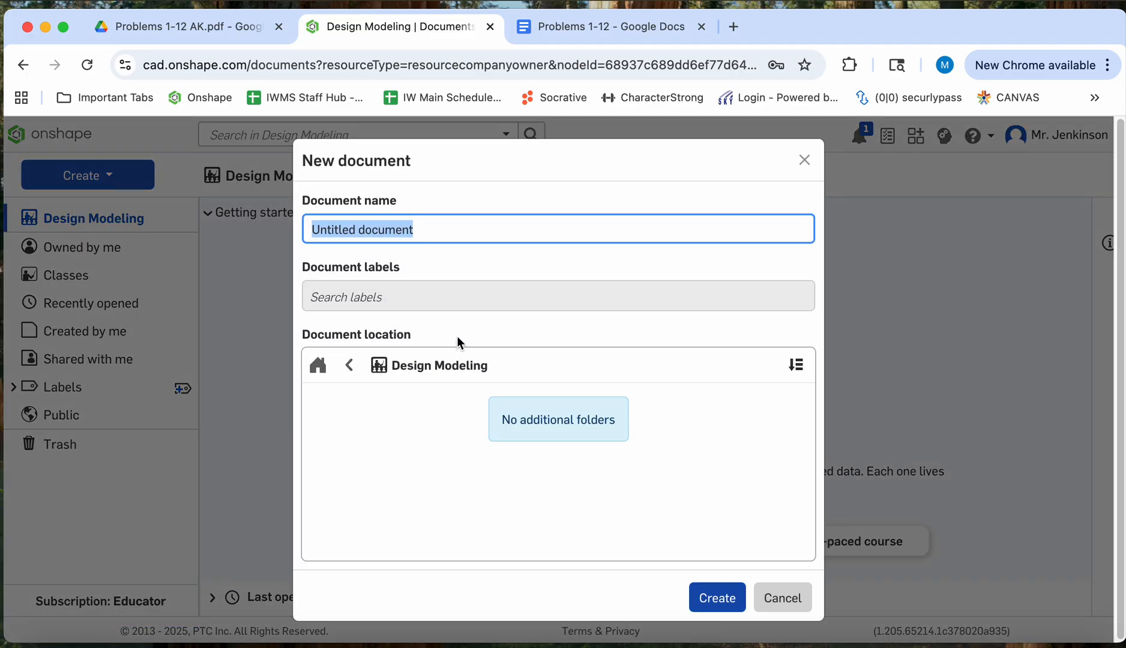
pyautogui.write('Proble')
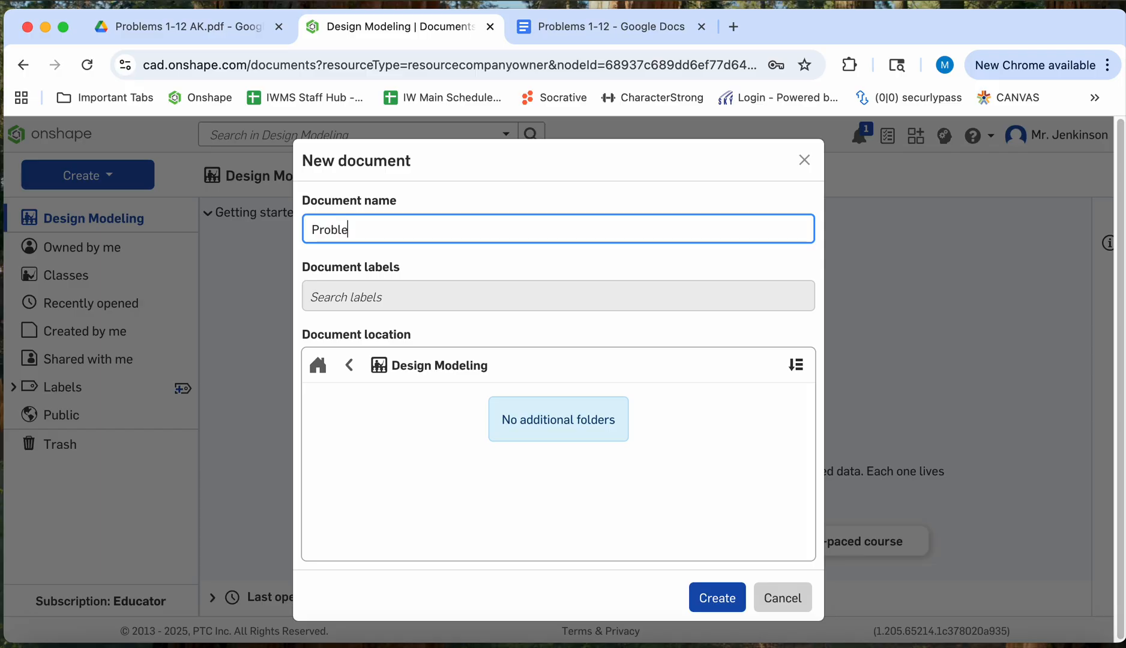
pyautogui.write('m 2a')
pyautogui.click(717, 597)
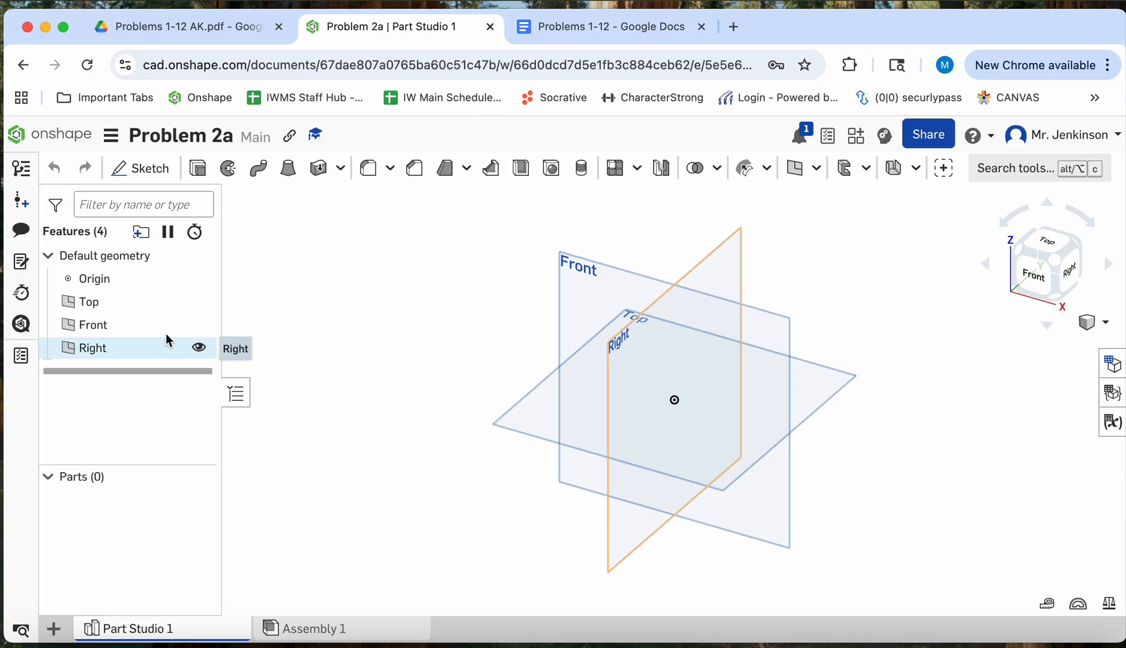
# Start a sketch on the Front plane and draw a corner rectangle about 4.33 by 1.79 in above the origin.
pyautogui.click(144, 169)
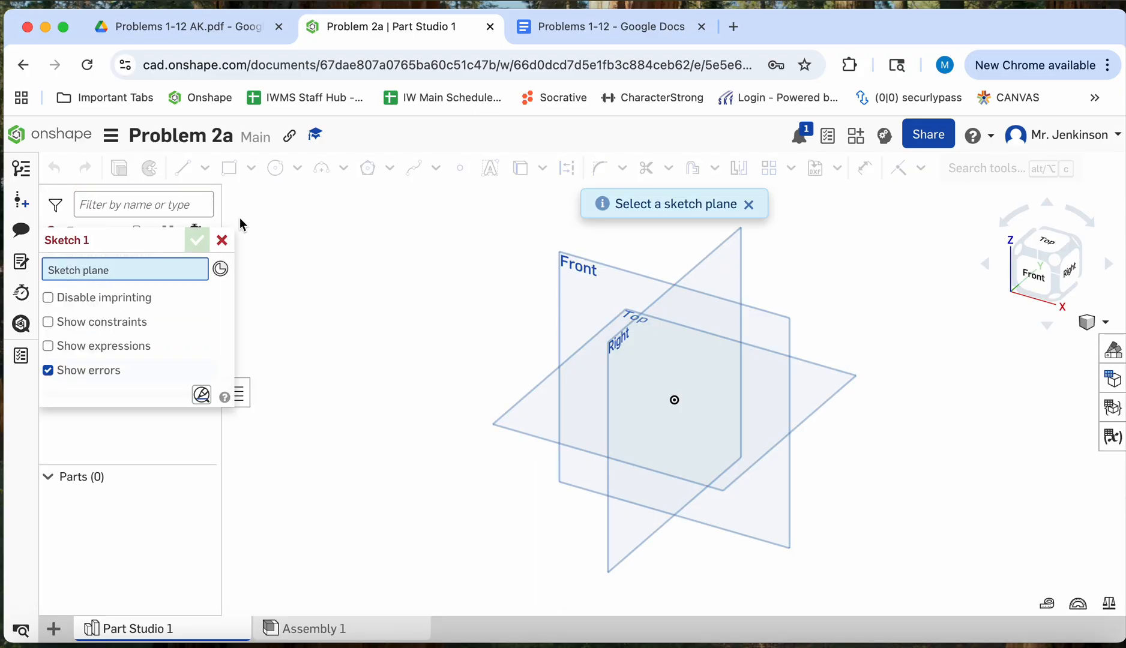
pyautogui.click(595, 278)
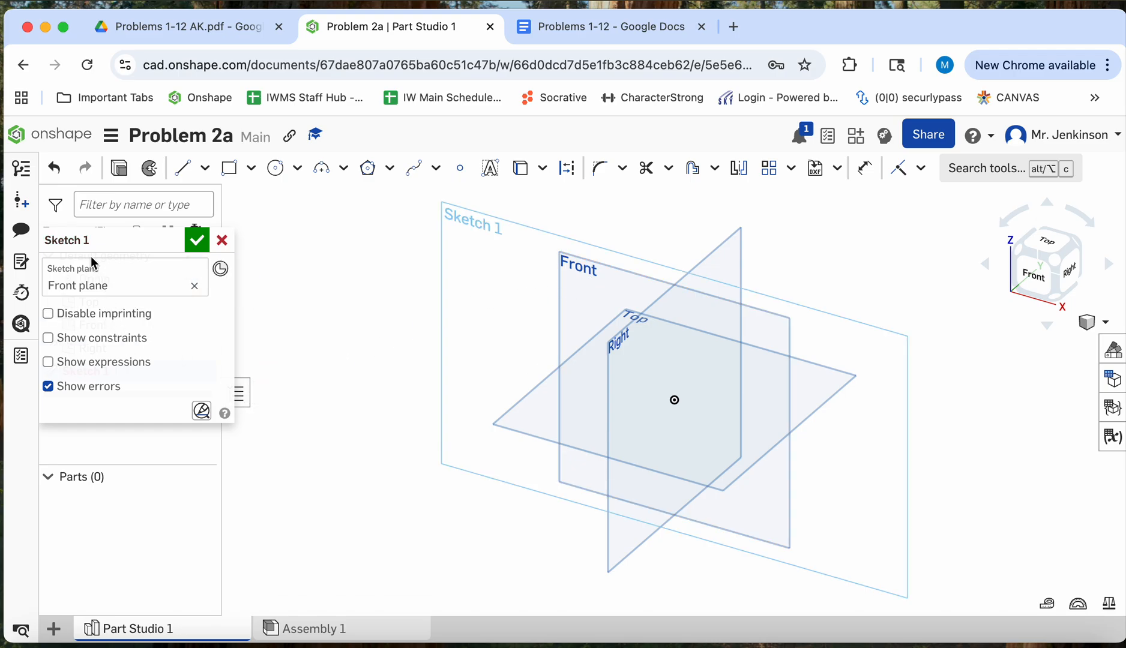
pyautogui.click(234, 173)
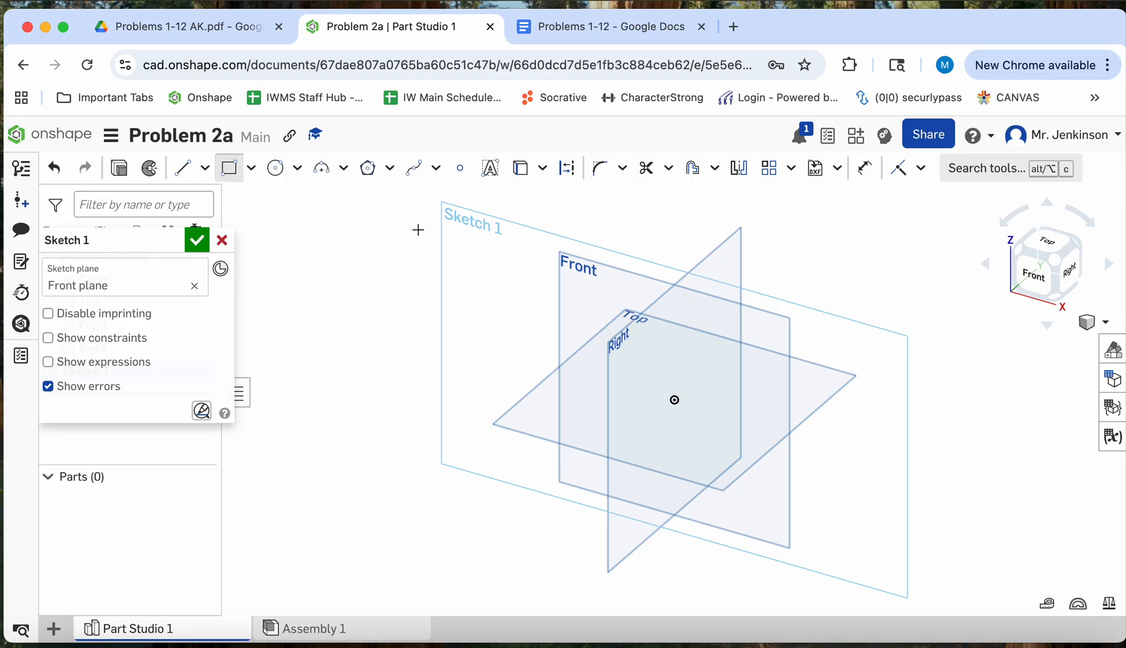
pyautogui.press('n')
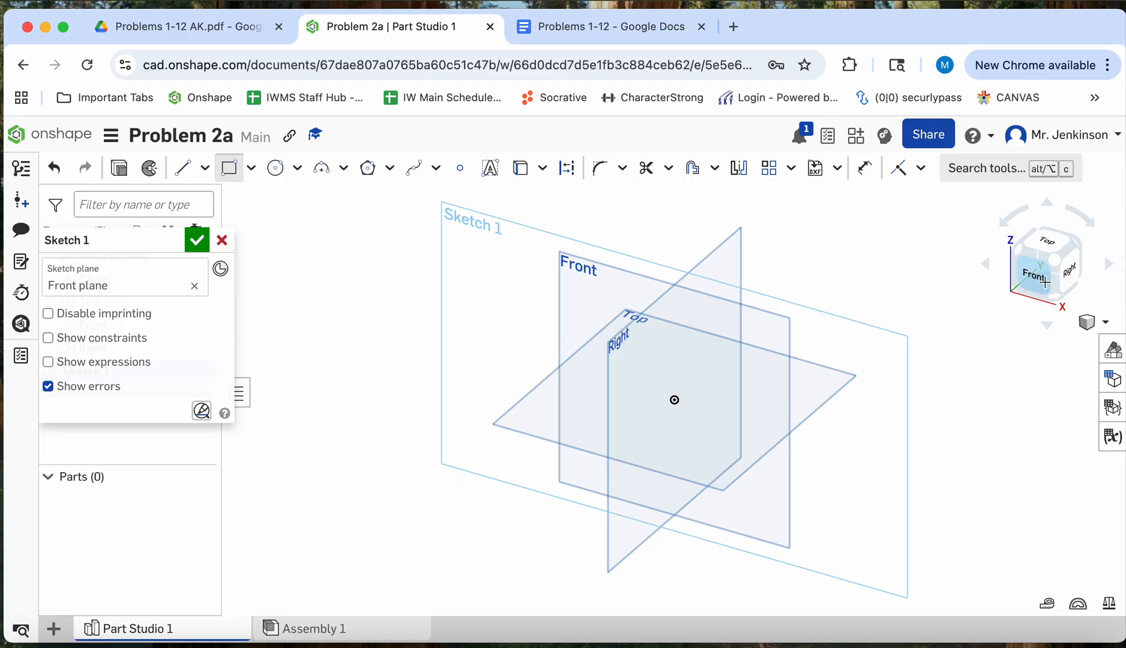
pyautogui.click(514, 256)
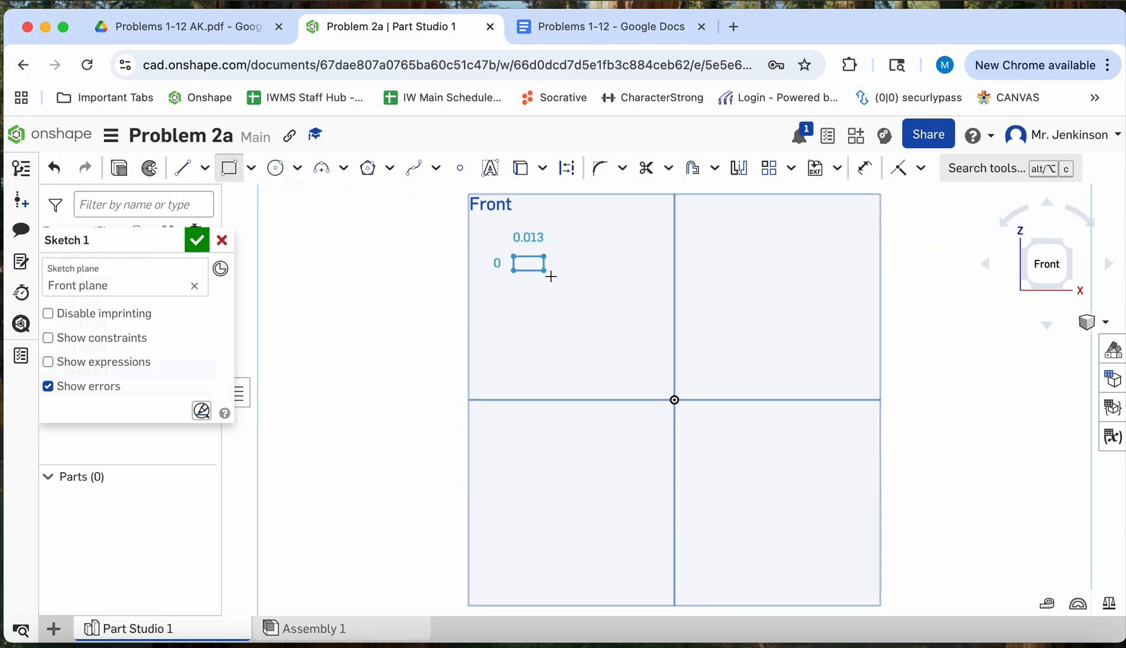
pyautogui.click(811, 379)
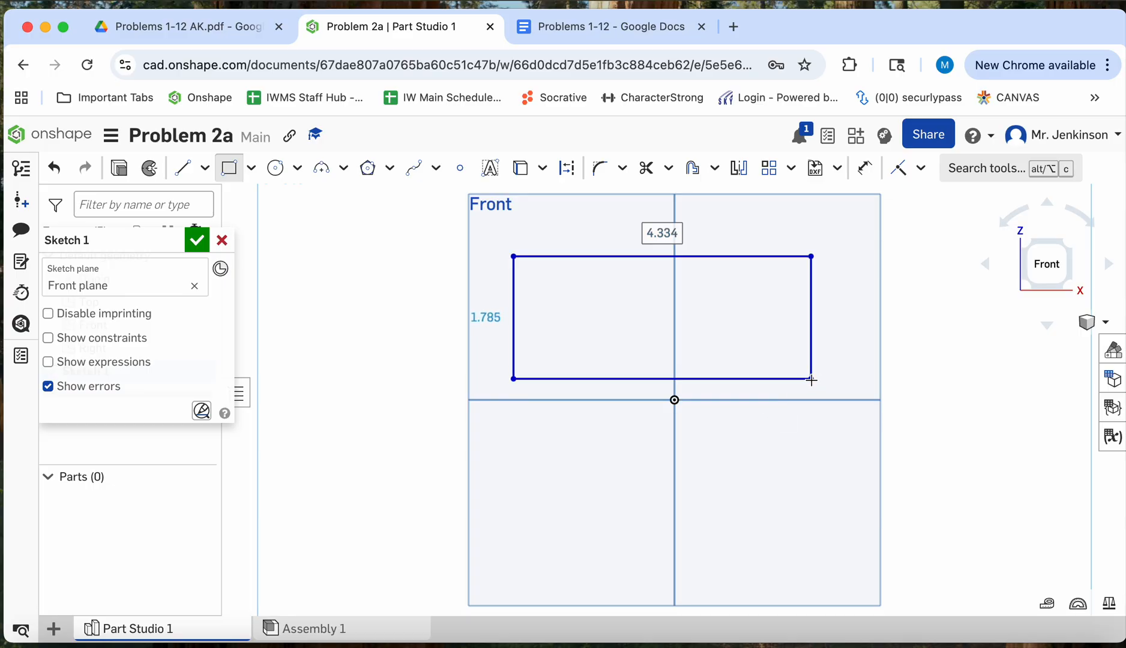
# Set the rectangle's width to 5 in and its height to 2.5 in.
pyautogui.write('5')
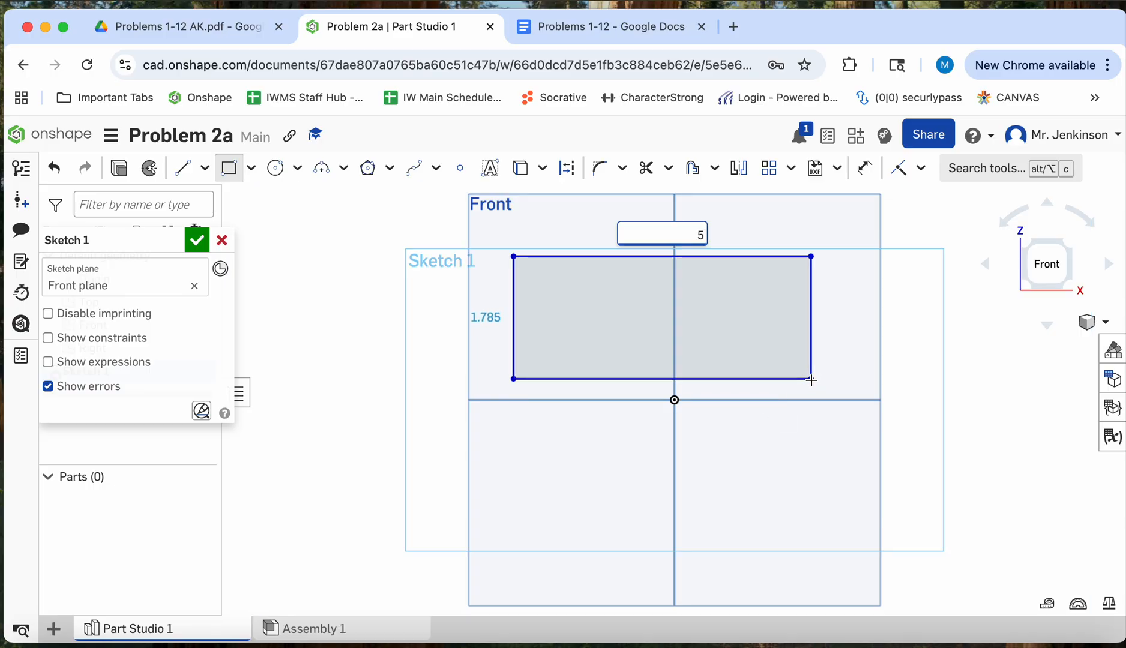
pyautogui.press('Return')
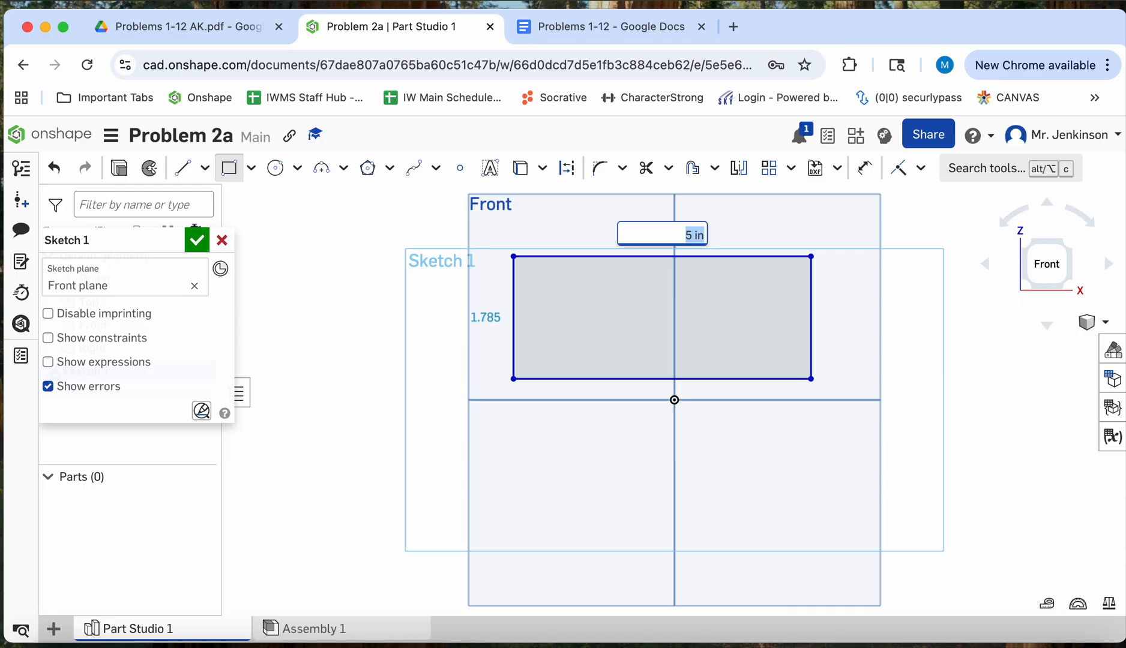
pyautogui.press('Tab')
pyautogui.write('2')
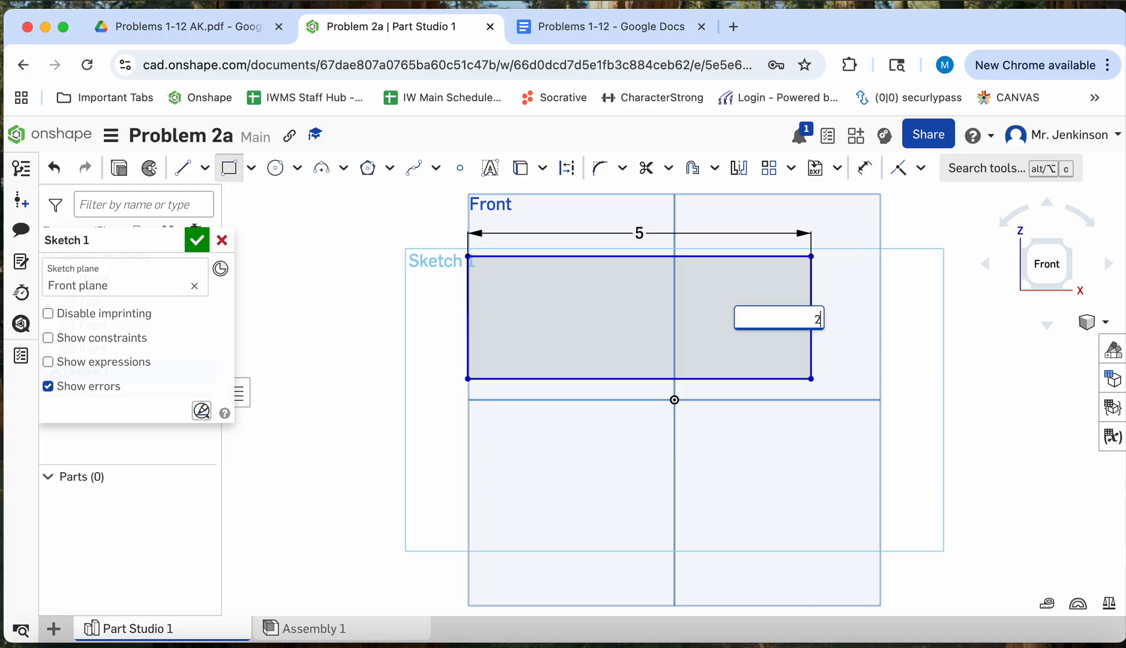
pyautogui.write('.5')
pyautogui.press('Return')
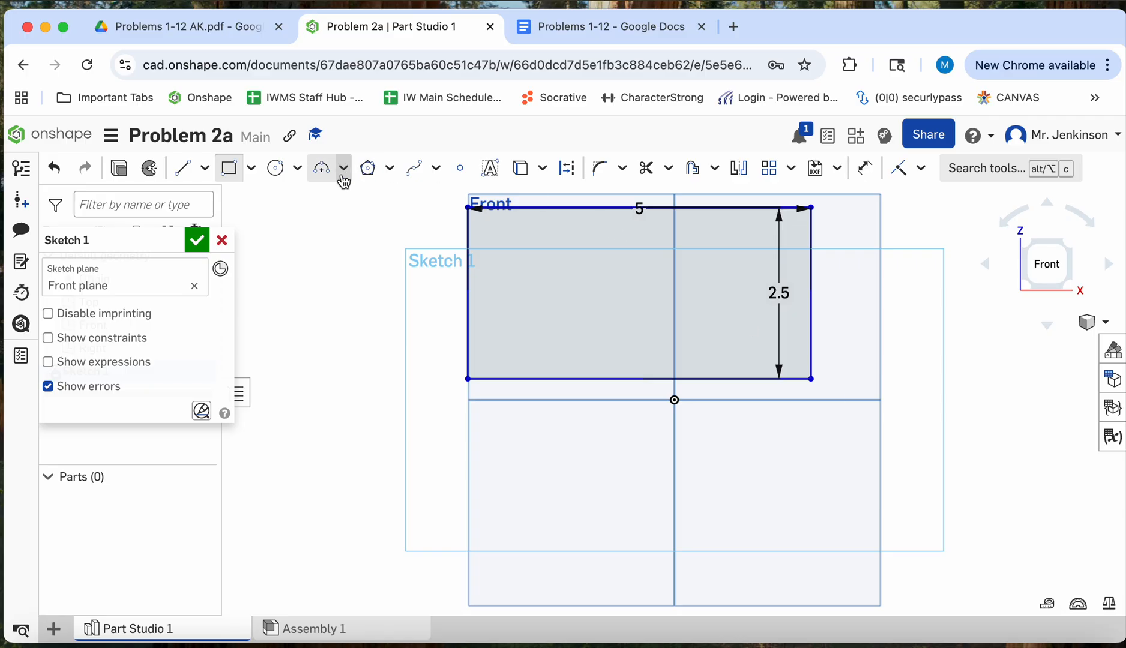
# Draw a vertical line from the rectangle's top edge to its bottom edge, about 2.35 in from the left edge.
pyautogui.click(182, 168)
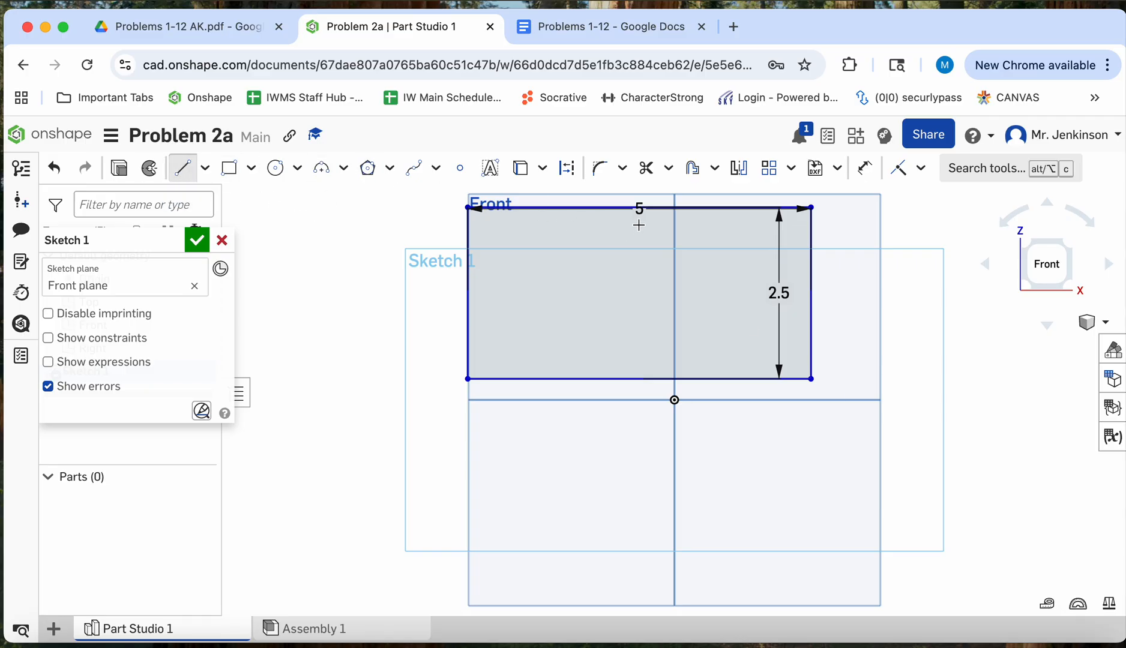
pyautogui.click(629, 207)
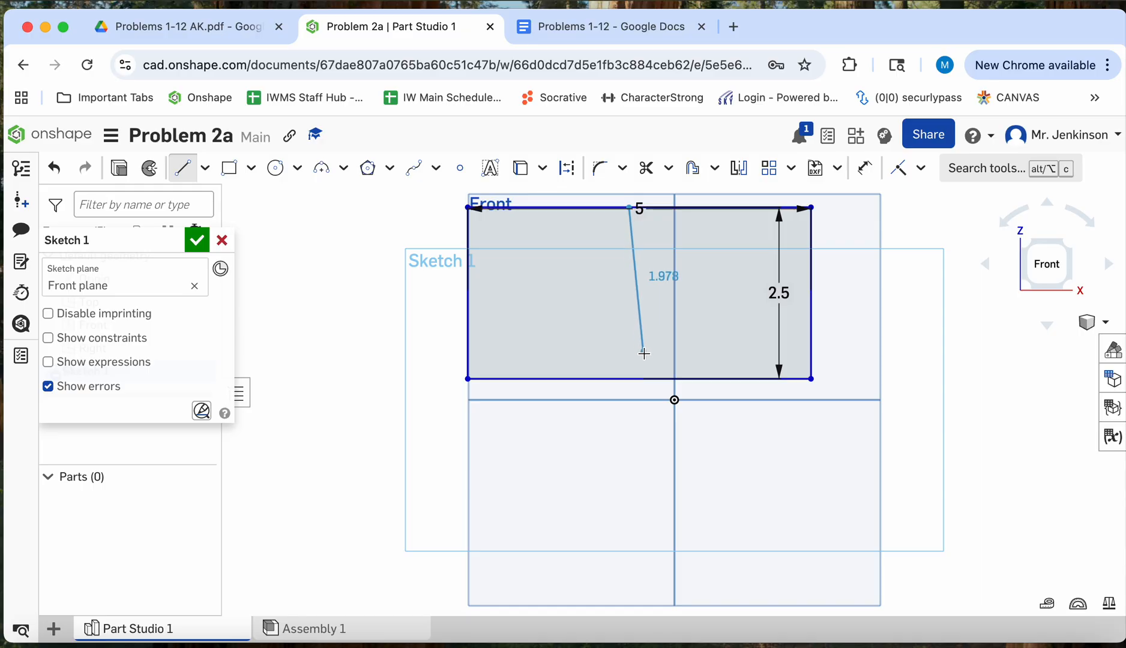
pyautogui.click(629, 379)
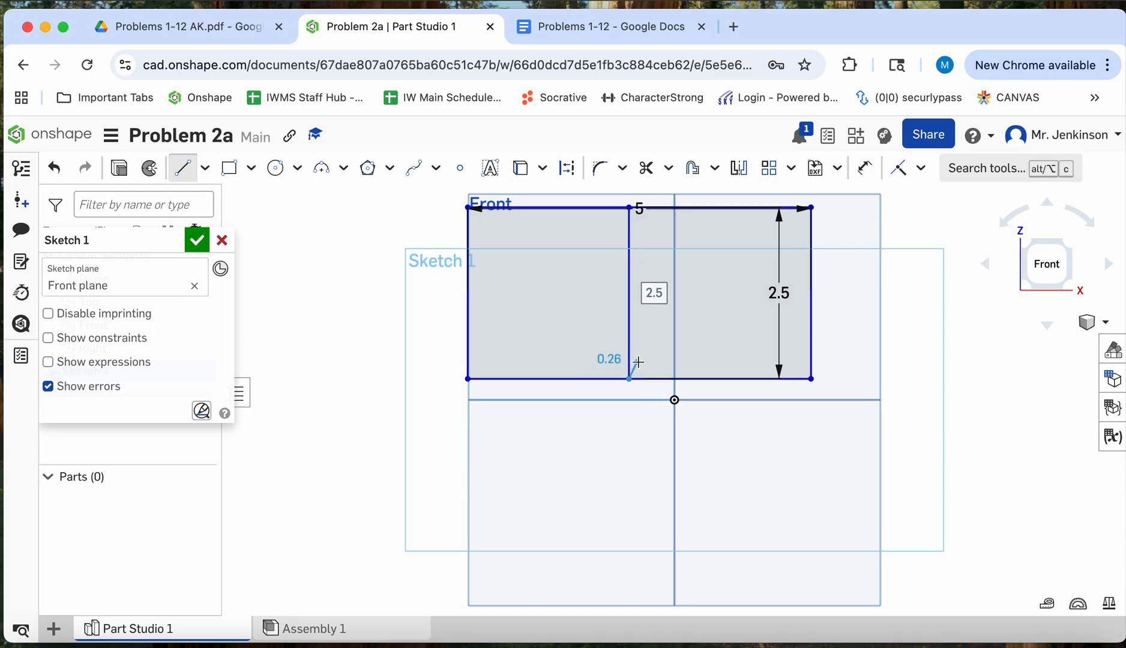
pyautogui.press('Escape')
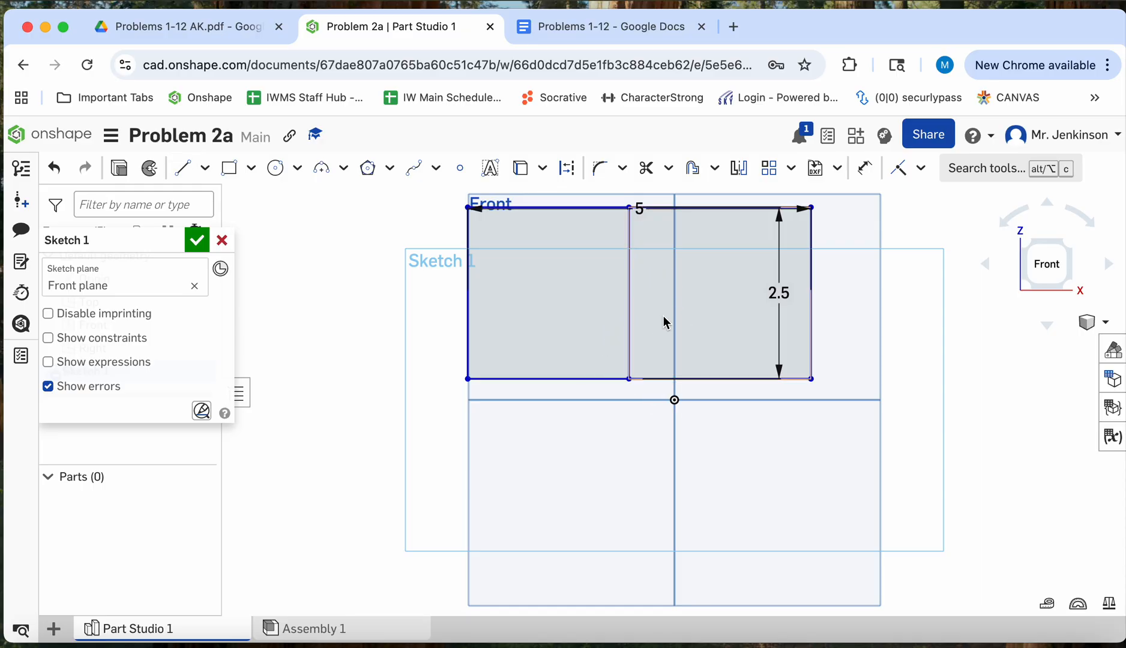
# Dimension the vertical dividing line 2.5 in from the rectangle's left edge and finish the sketch.
pyautogui.click(865, 169)
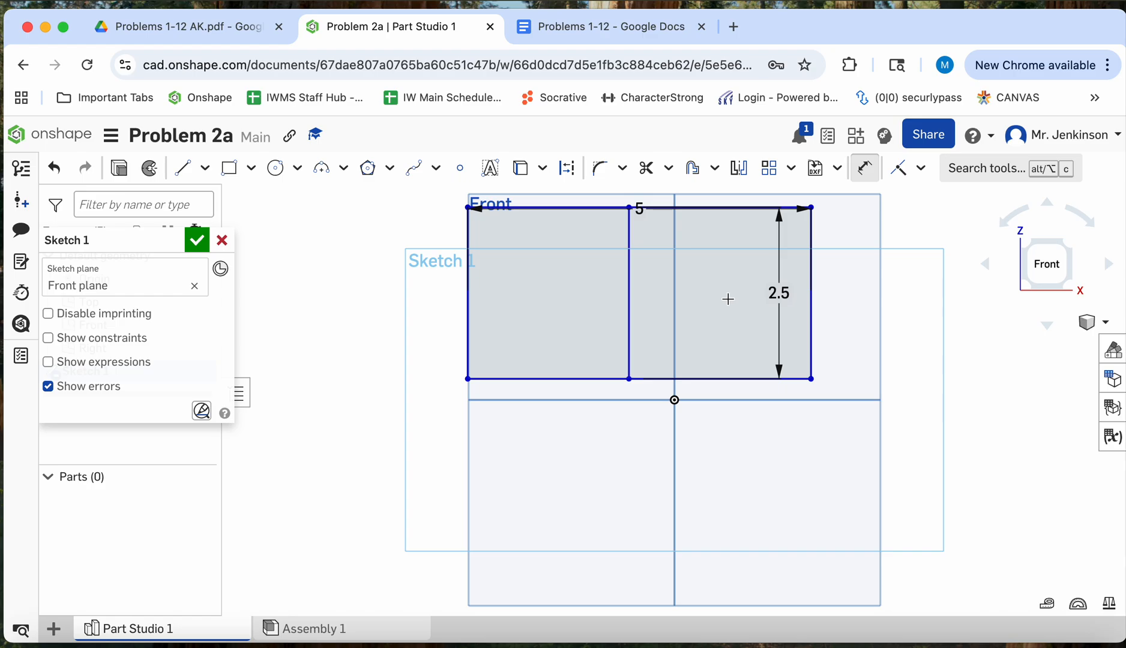
pyautogui.click(629, 296)
pyautogui.click(469, 303)
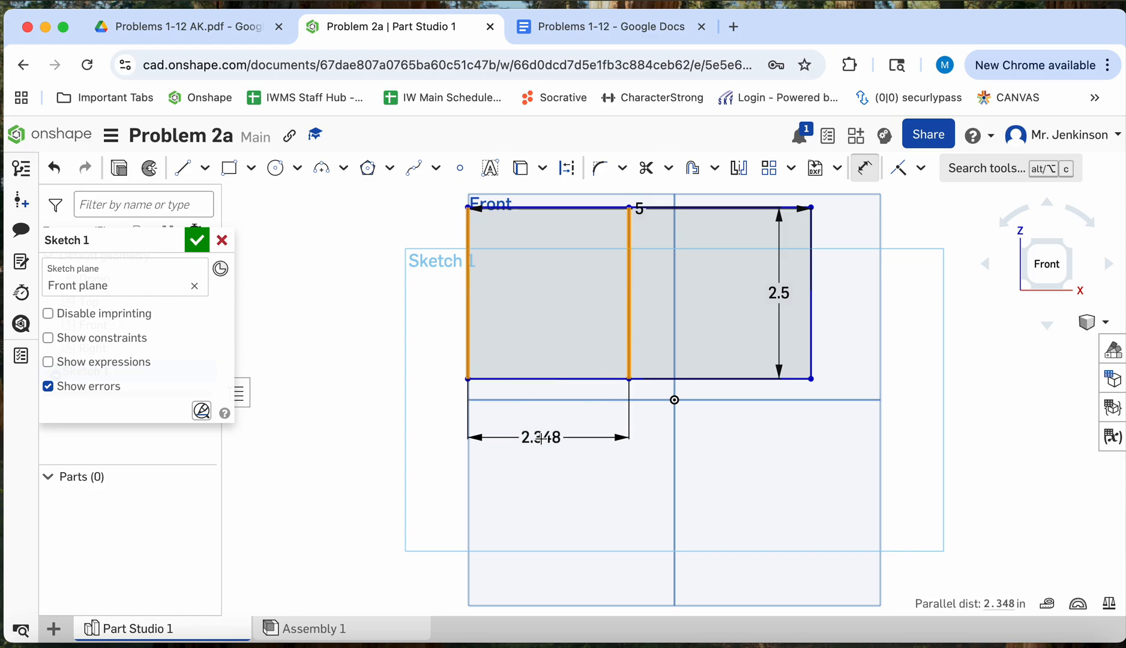
pyautogui.click(540, 438)
pyautogui.write('2')
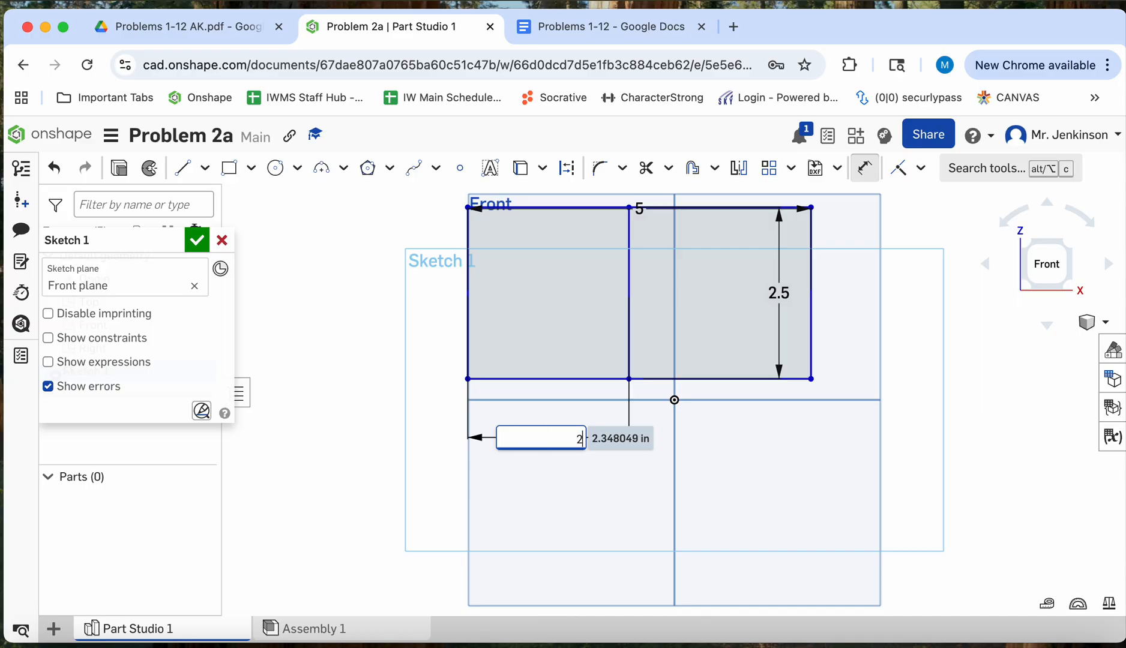
pyautogui.write('.5')
pyautogui.press('Return')
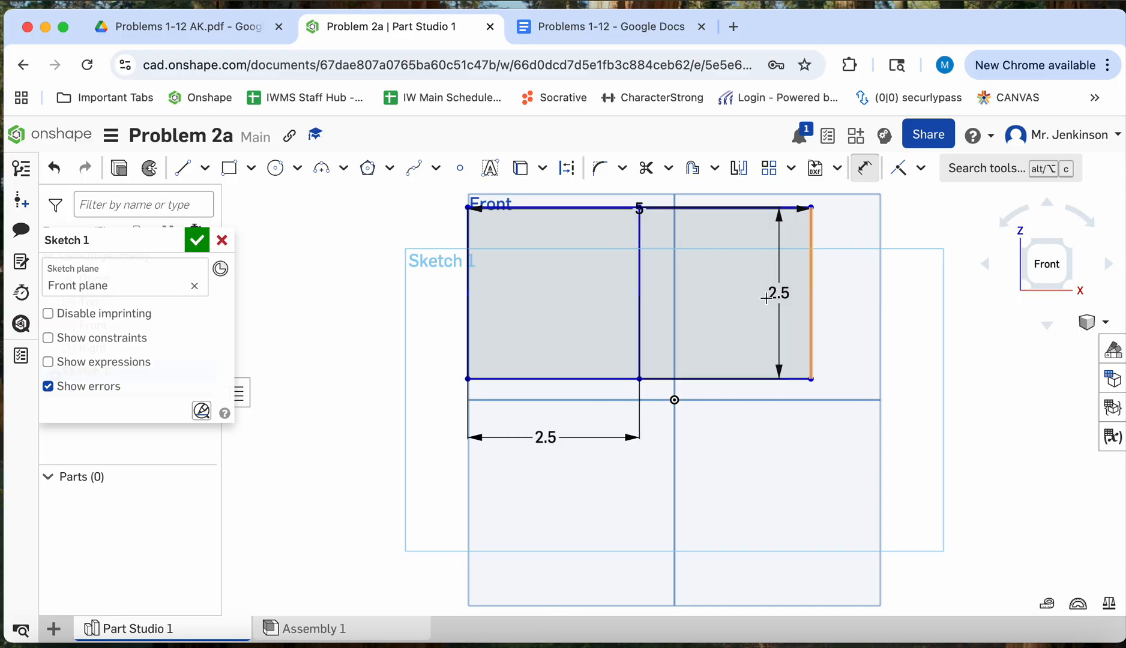
pyautogui.click(197, 242)
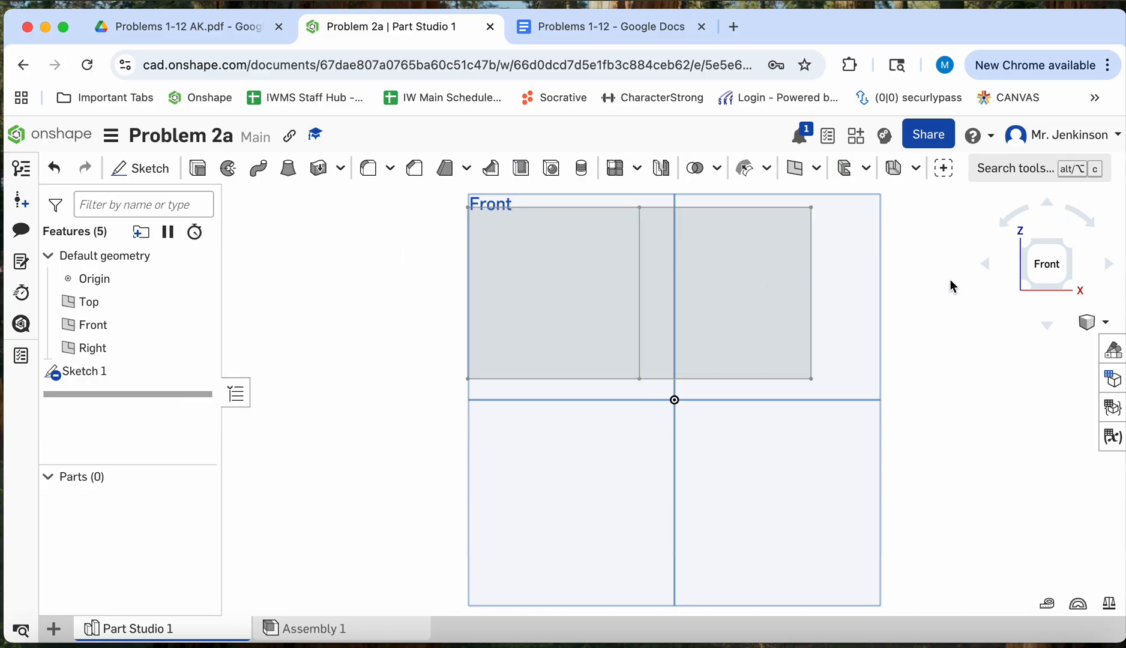
# Extrude the left half of the sketched rectangle 1.5 in forward as a new solid.
pyautogui.click(1070, 249)
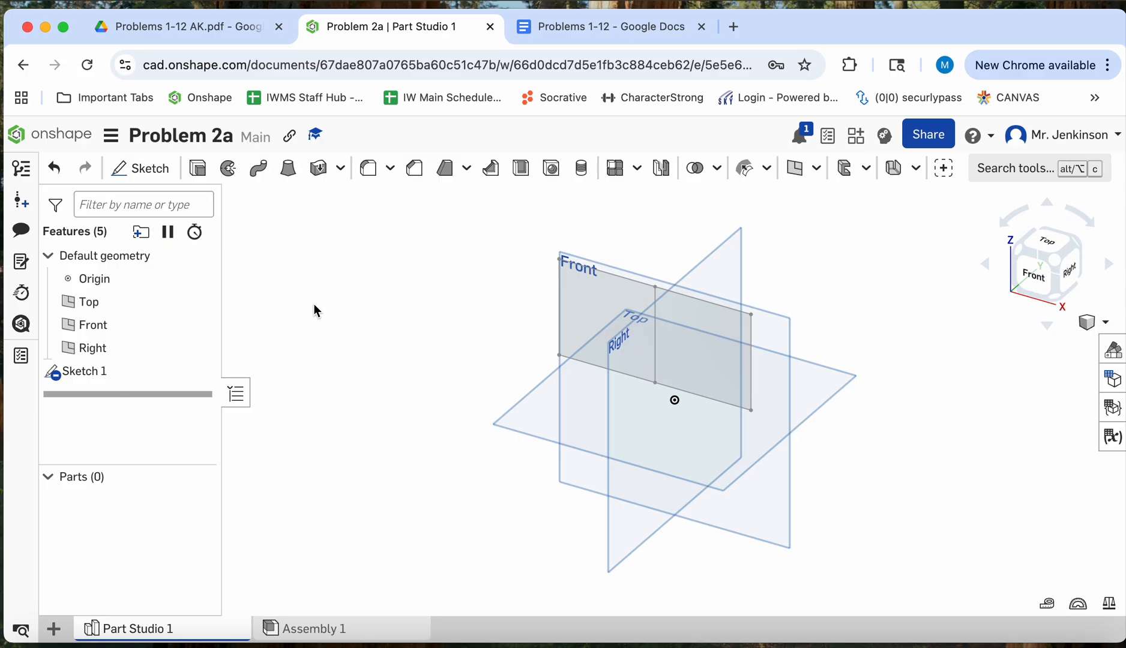
pyautogui.click(198, 168)
pyautogui.click(603, 307)
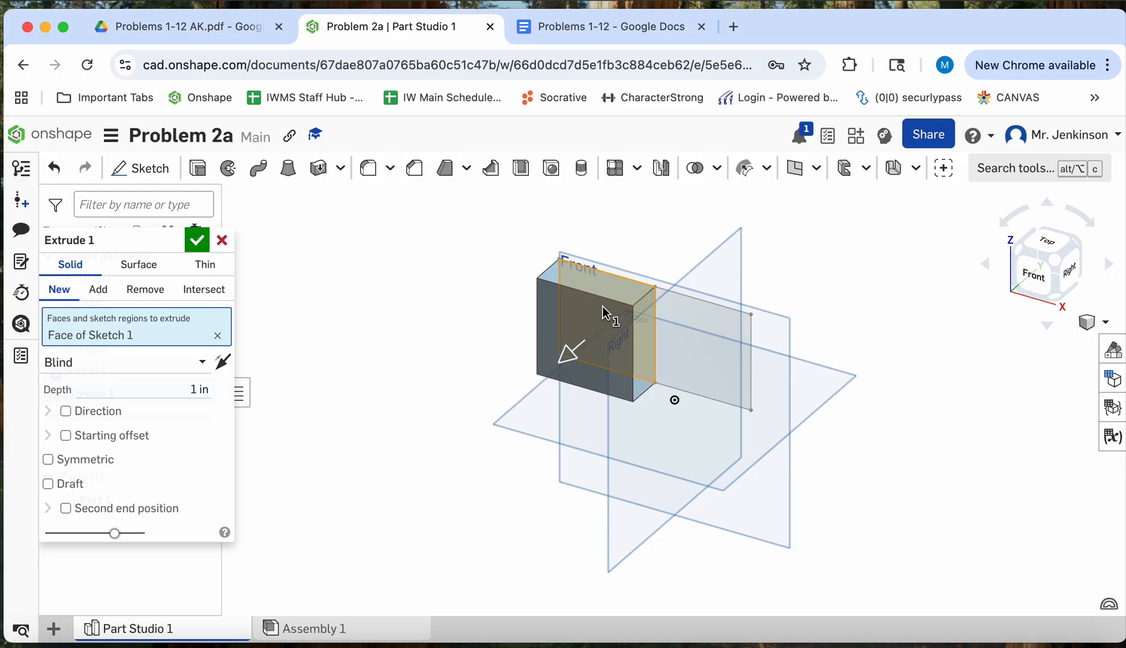
pyautogui.click(191, 390)
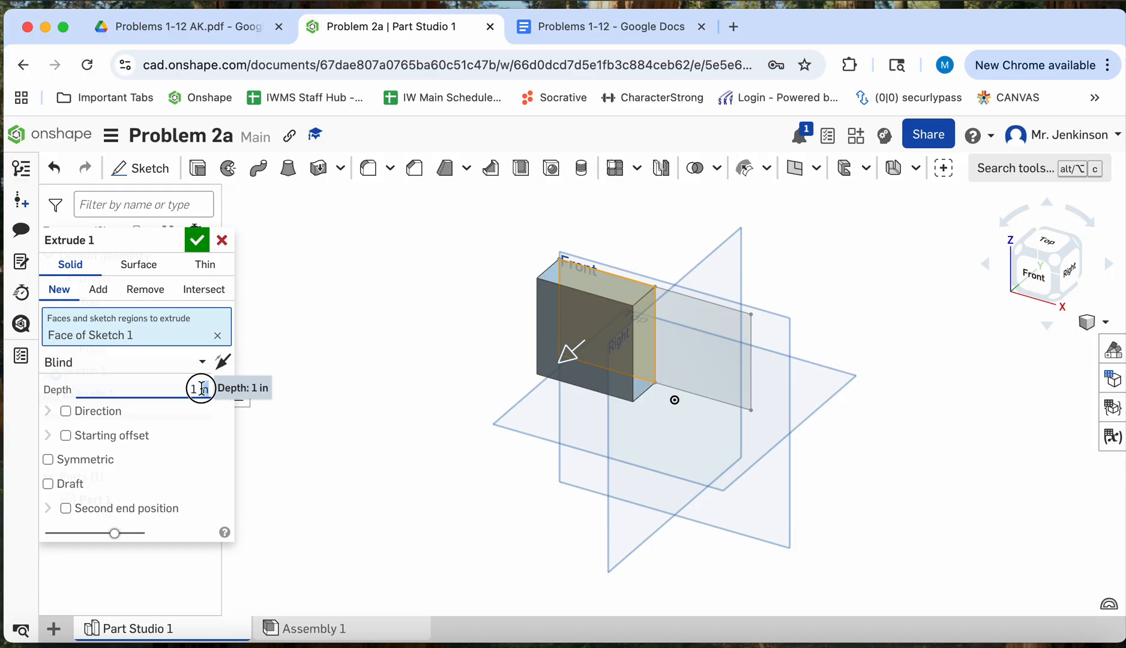
pyautogui.write('1.5')
pyautogui.press('Return')
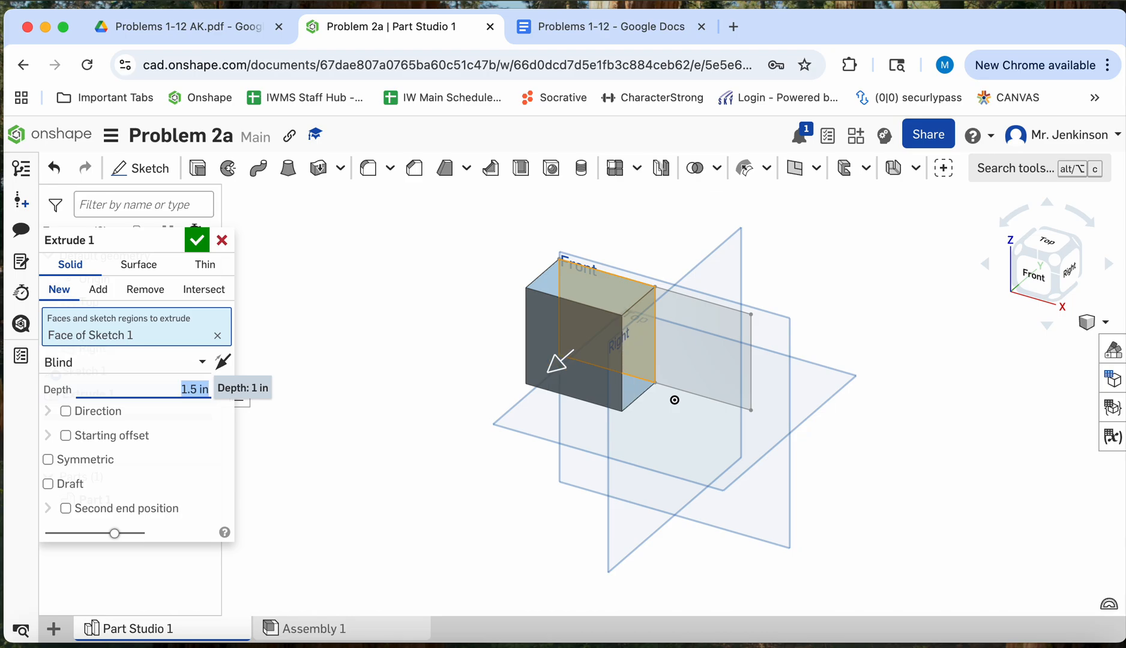
pyautogui.click(196, 240)
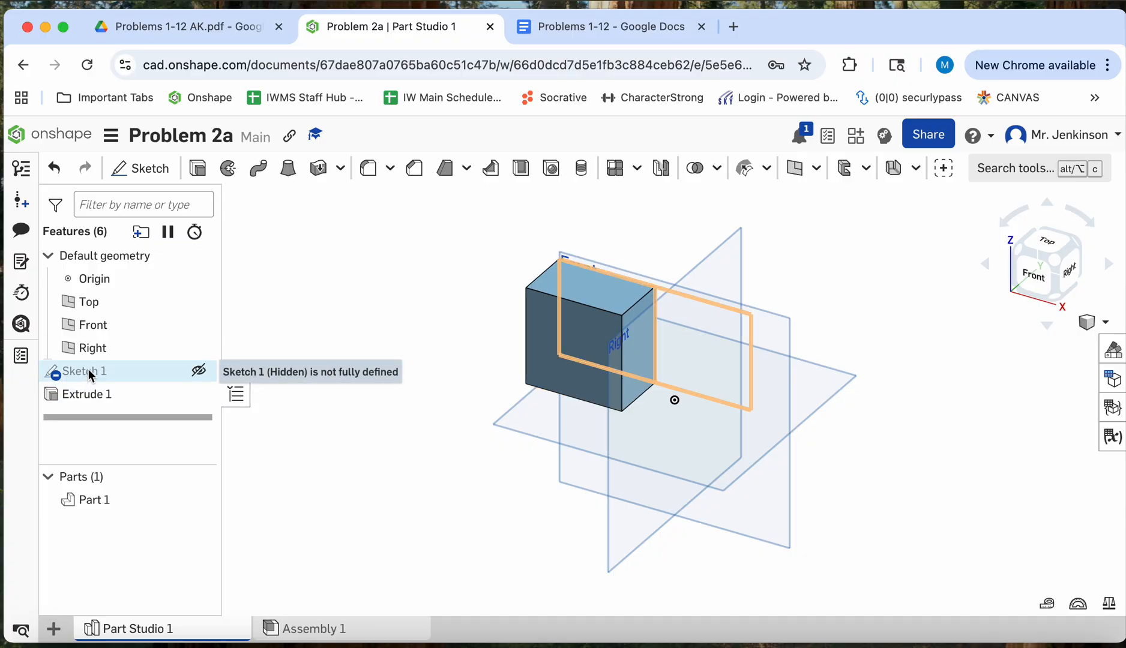
# Show Sketch 1 again and extrude its right region 0.75 in, adding it to the existing block.
pyautogui.click(199, 371)
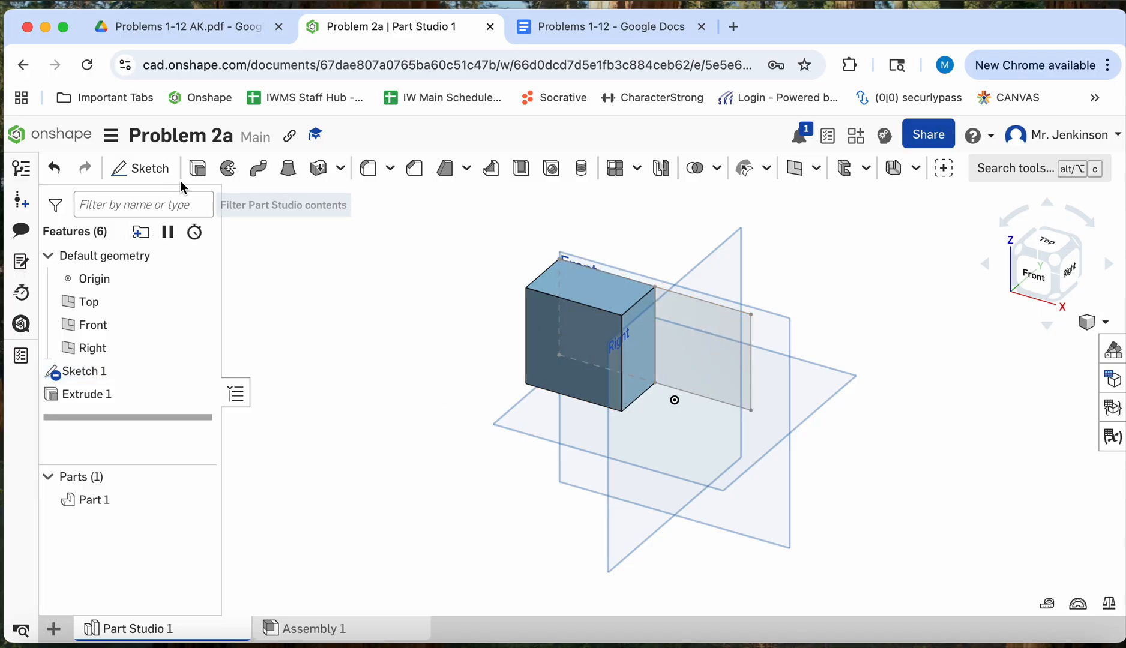
pyautogui.click(199, 170)
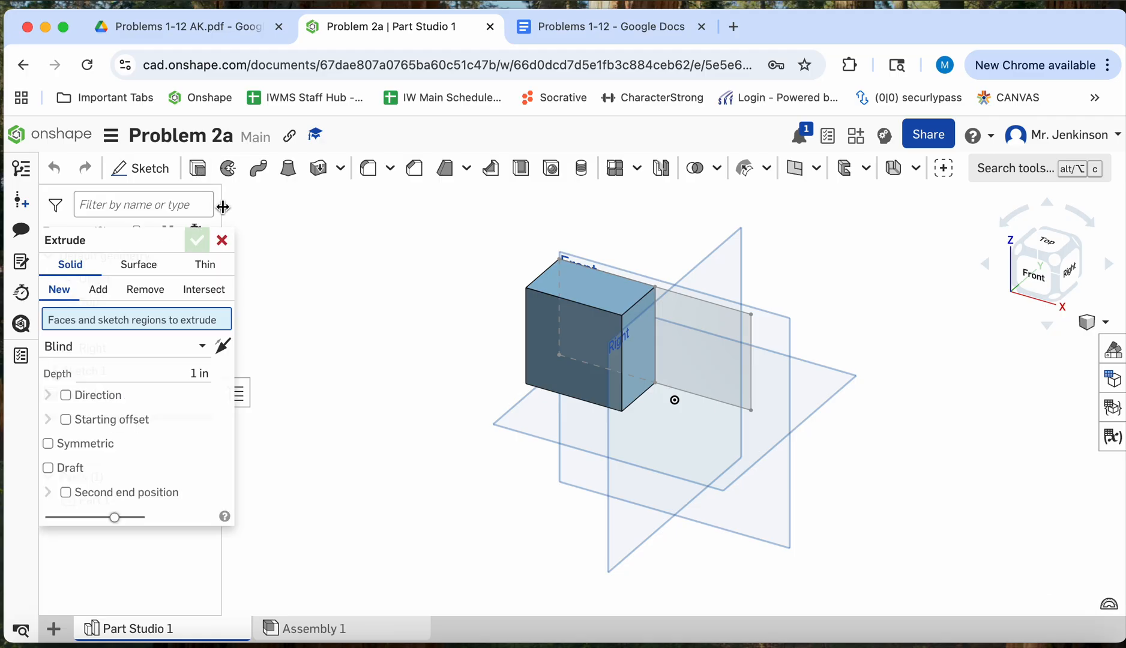
pyautogui.click(716, 353)
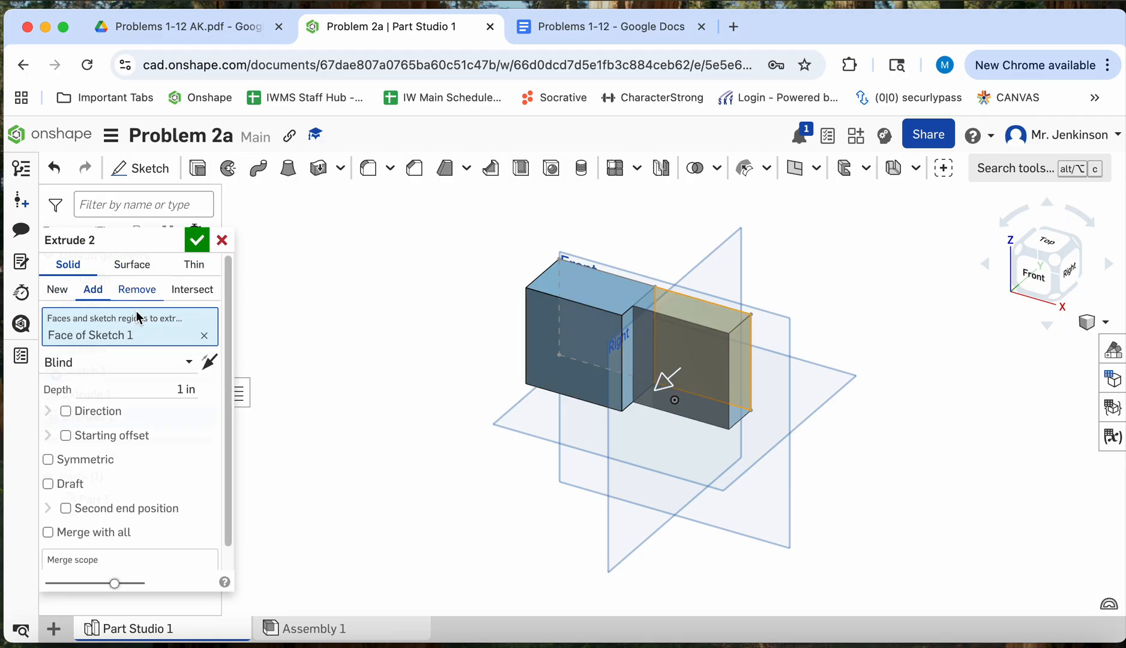
pyautogui.click(159, 390)
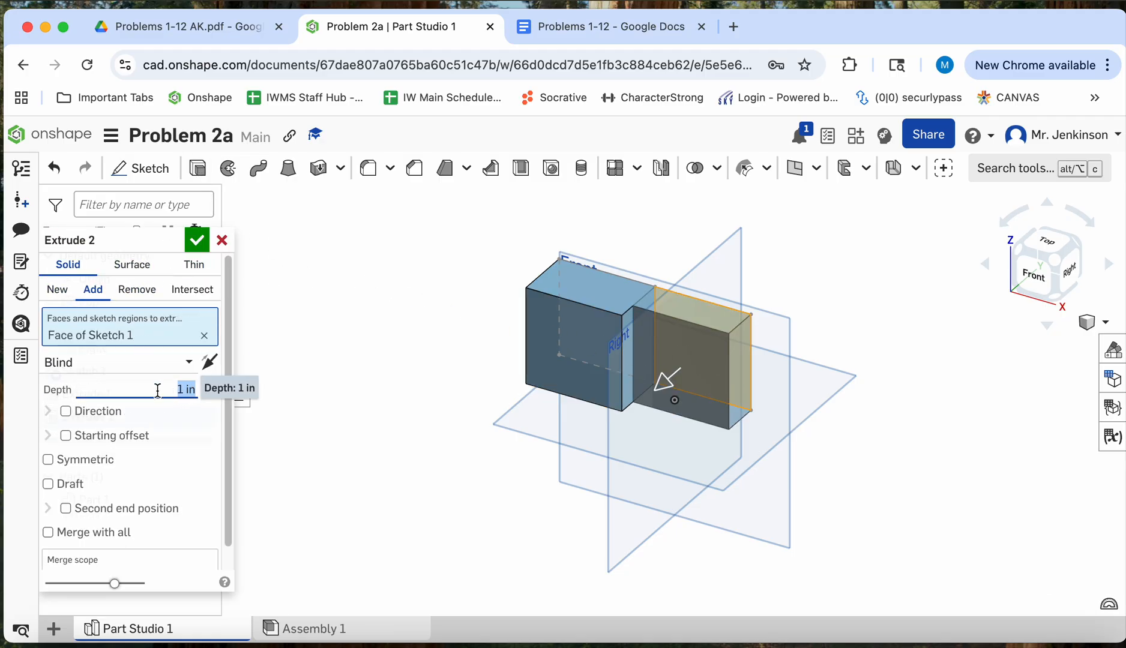
pyautogui.write('.75')
pyautogui.press('Return')
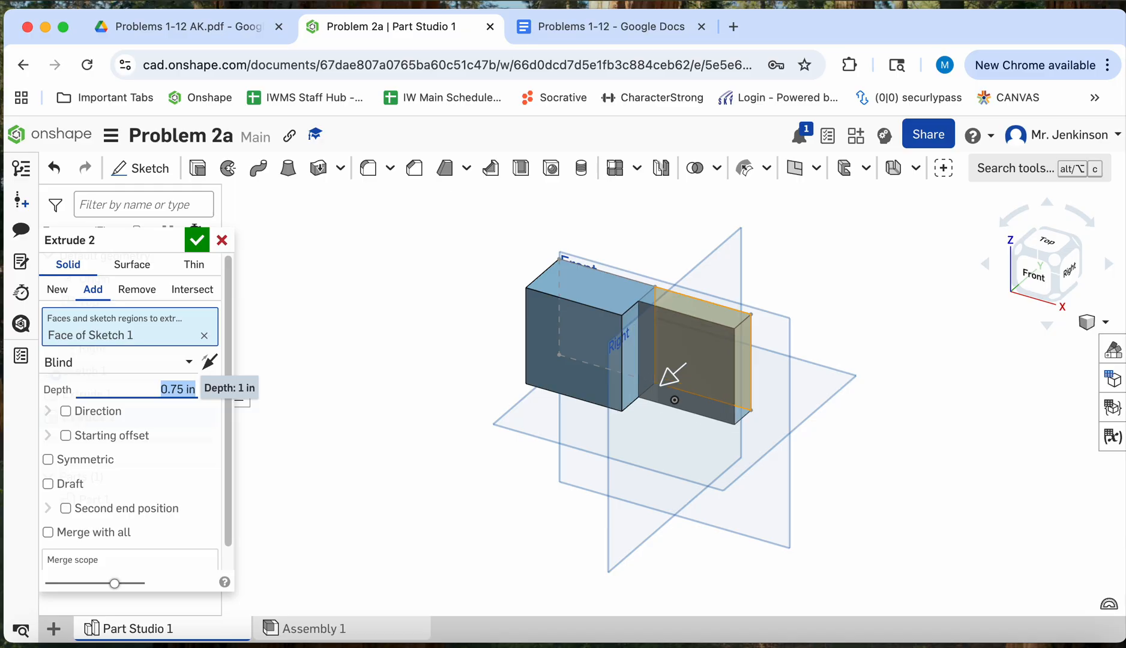
pyautogui.click(196, 239)
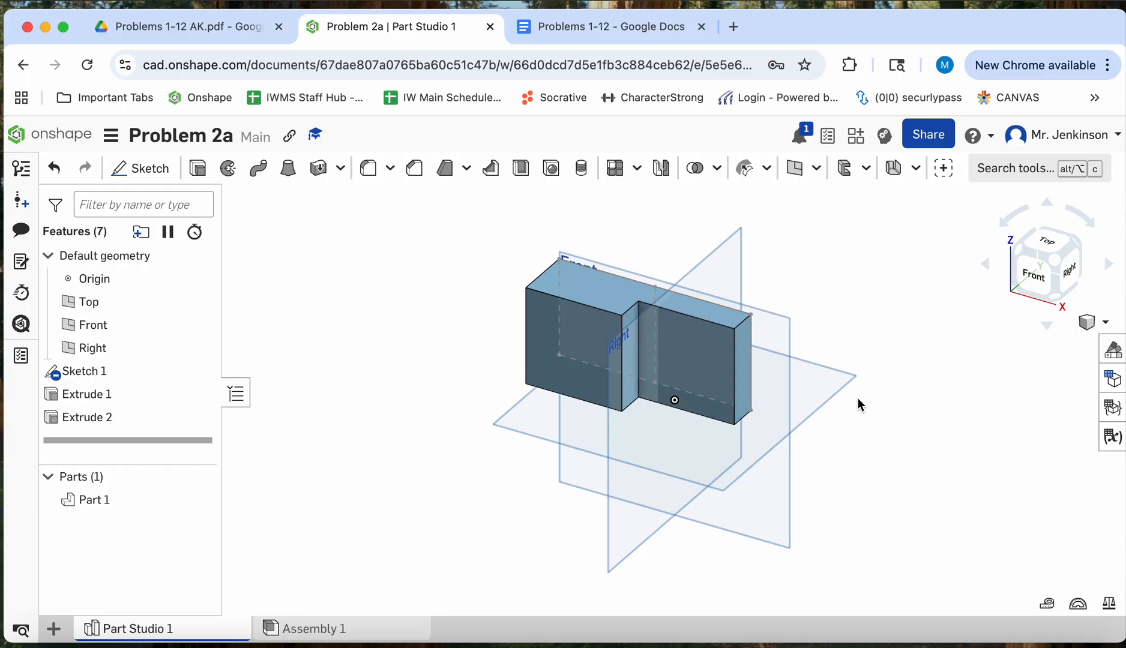
# Hide all planes and Sketch 1, leaving the stepped block displayed in a corner view of its front, top and right faces.
pyautogui.rightClick(500, 424)
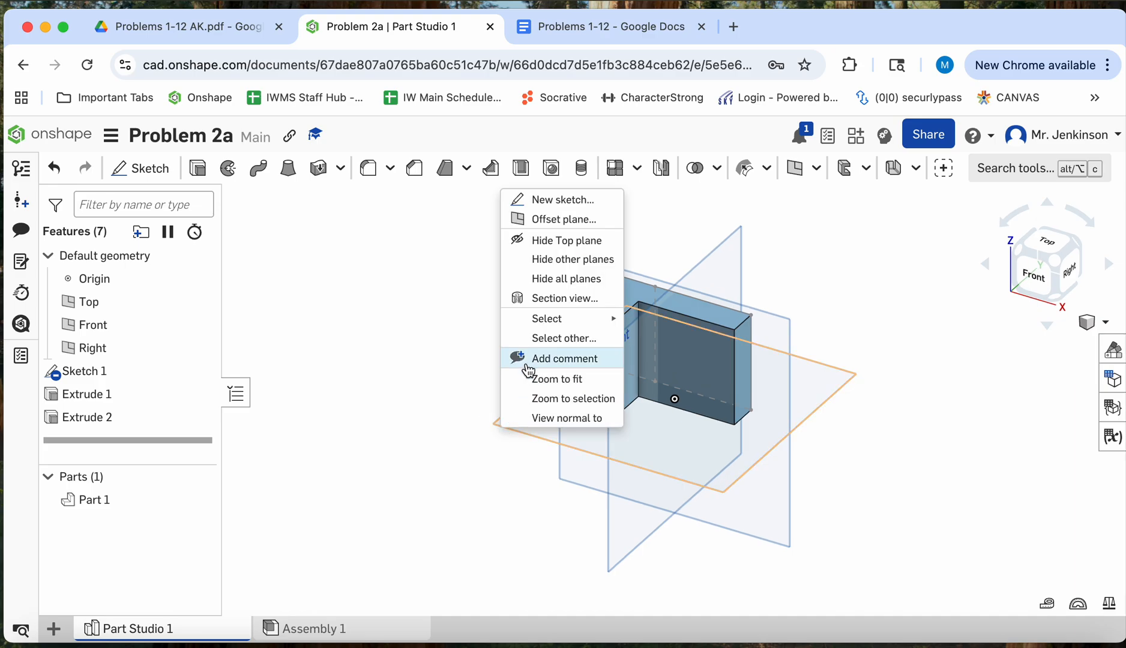
pyautogui.click(545, 291)
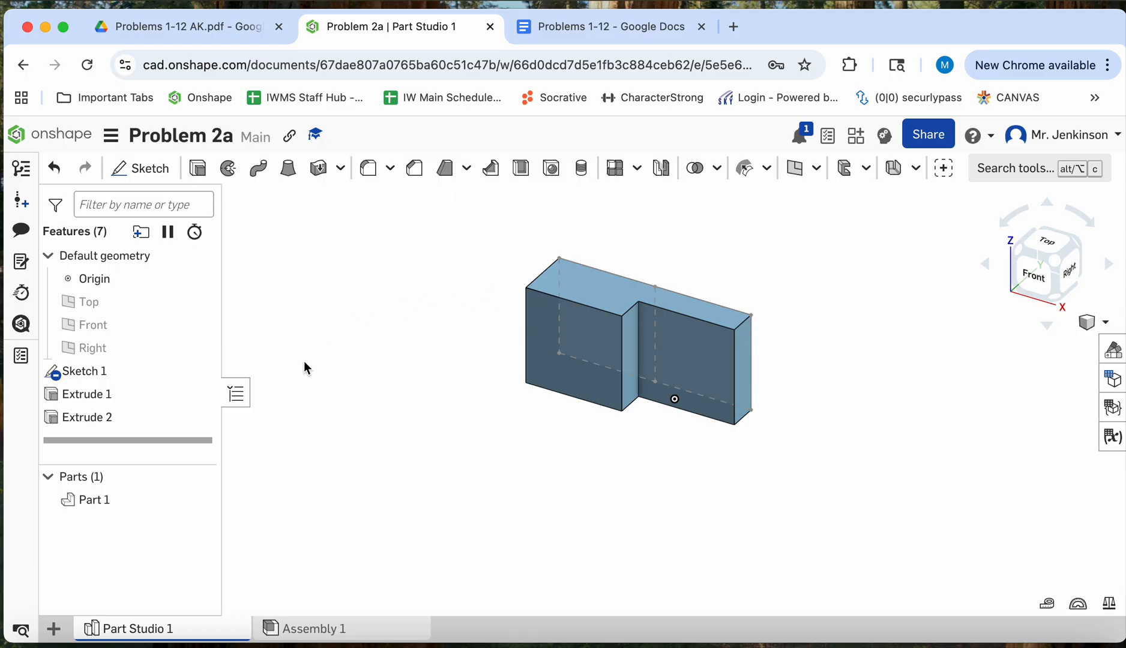
pyautogui.click(1081, 257)
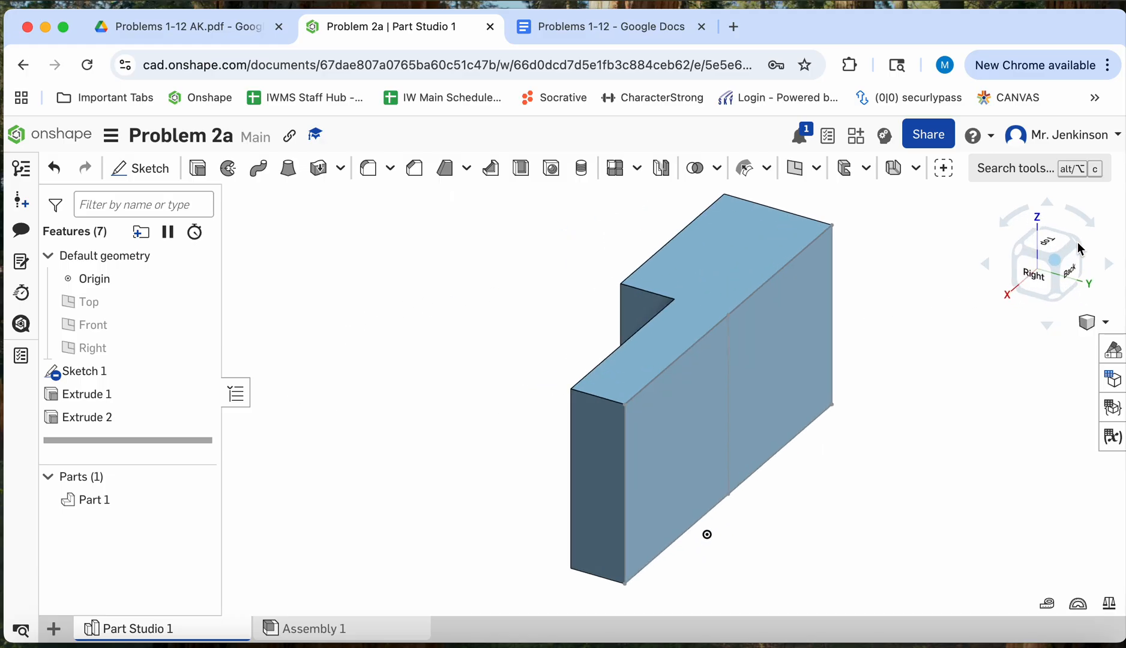
pyautogui.click(1021, 257)
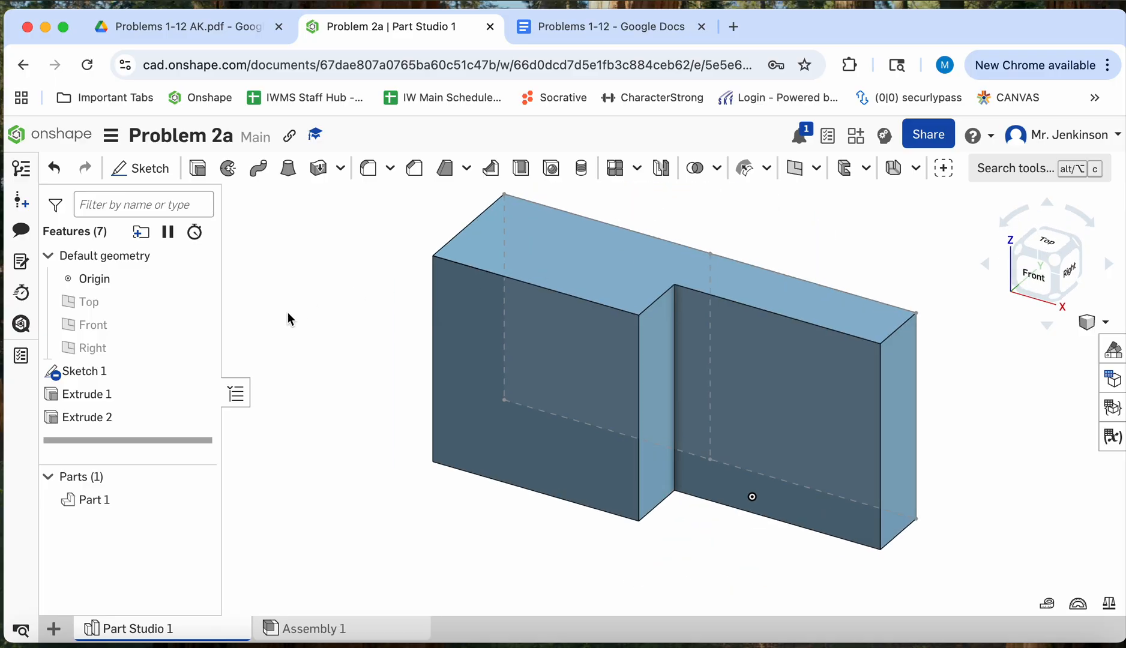
pyautogui.click(198, 372)
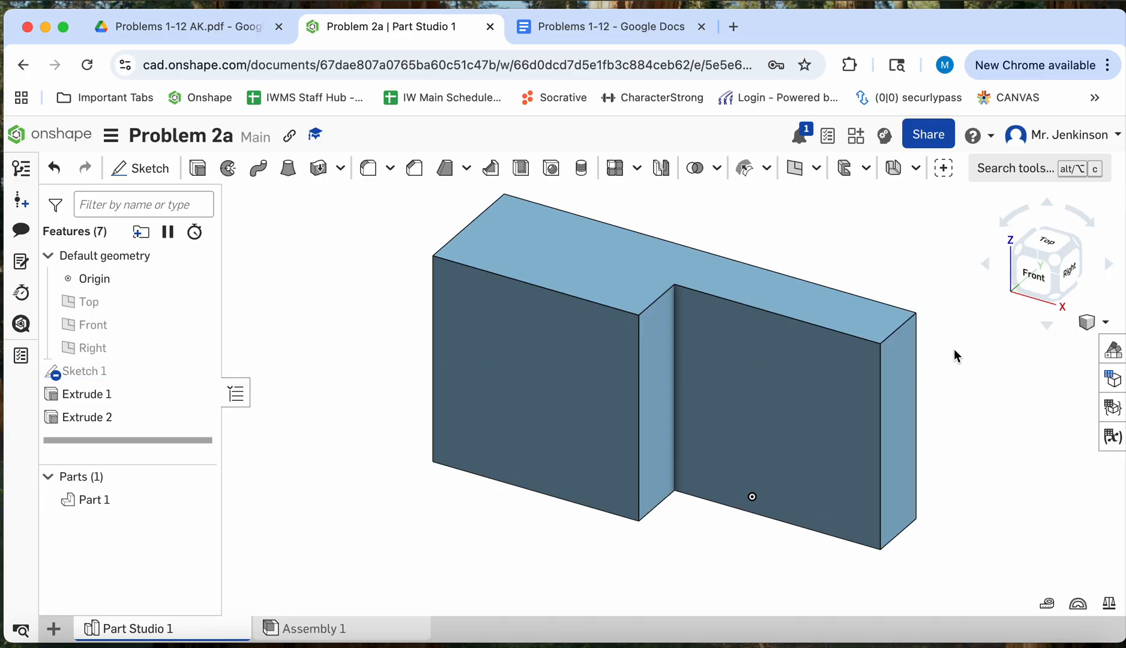
pyautogui.press('f')
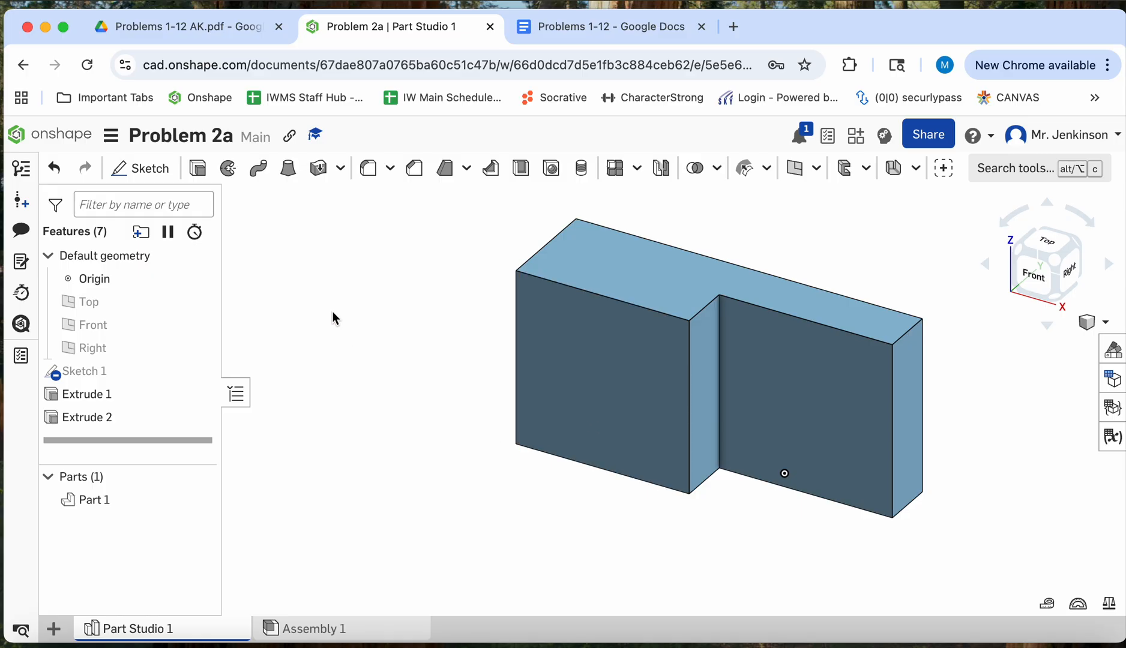
pyautogui.moveTo(342, 317); pyautogui.dragTo(260, 334, button='middle')
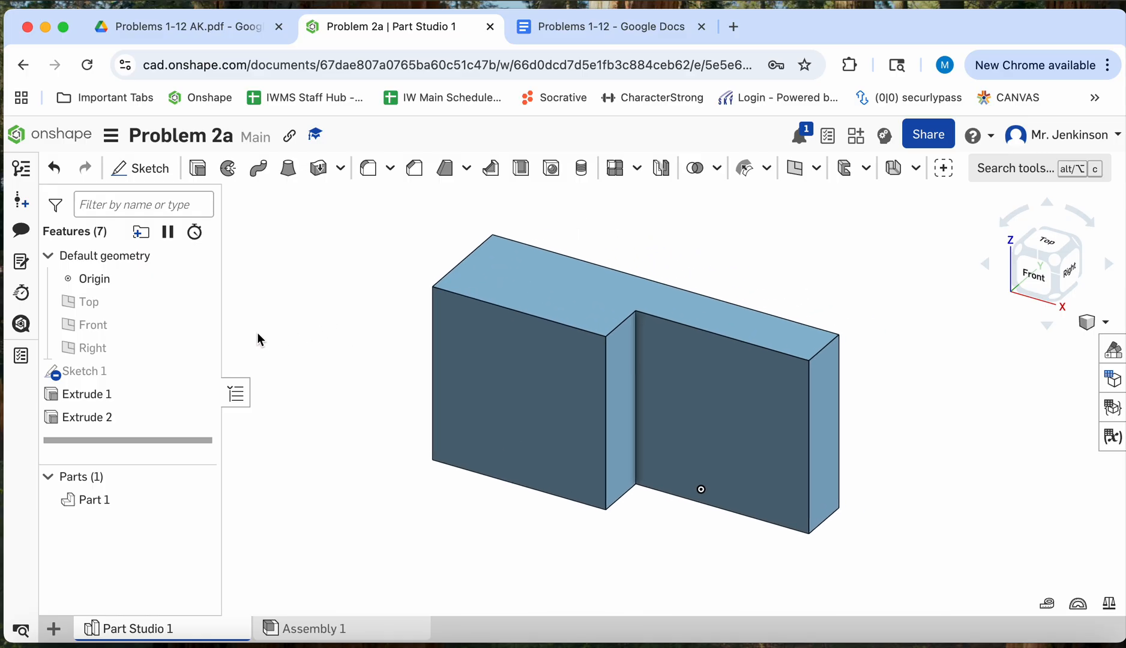